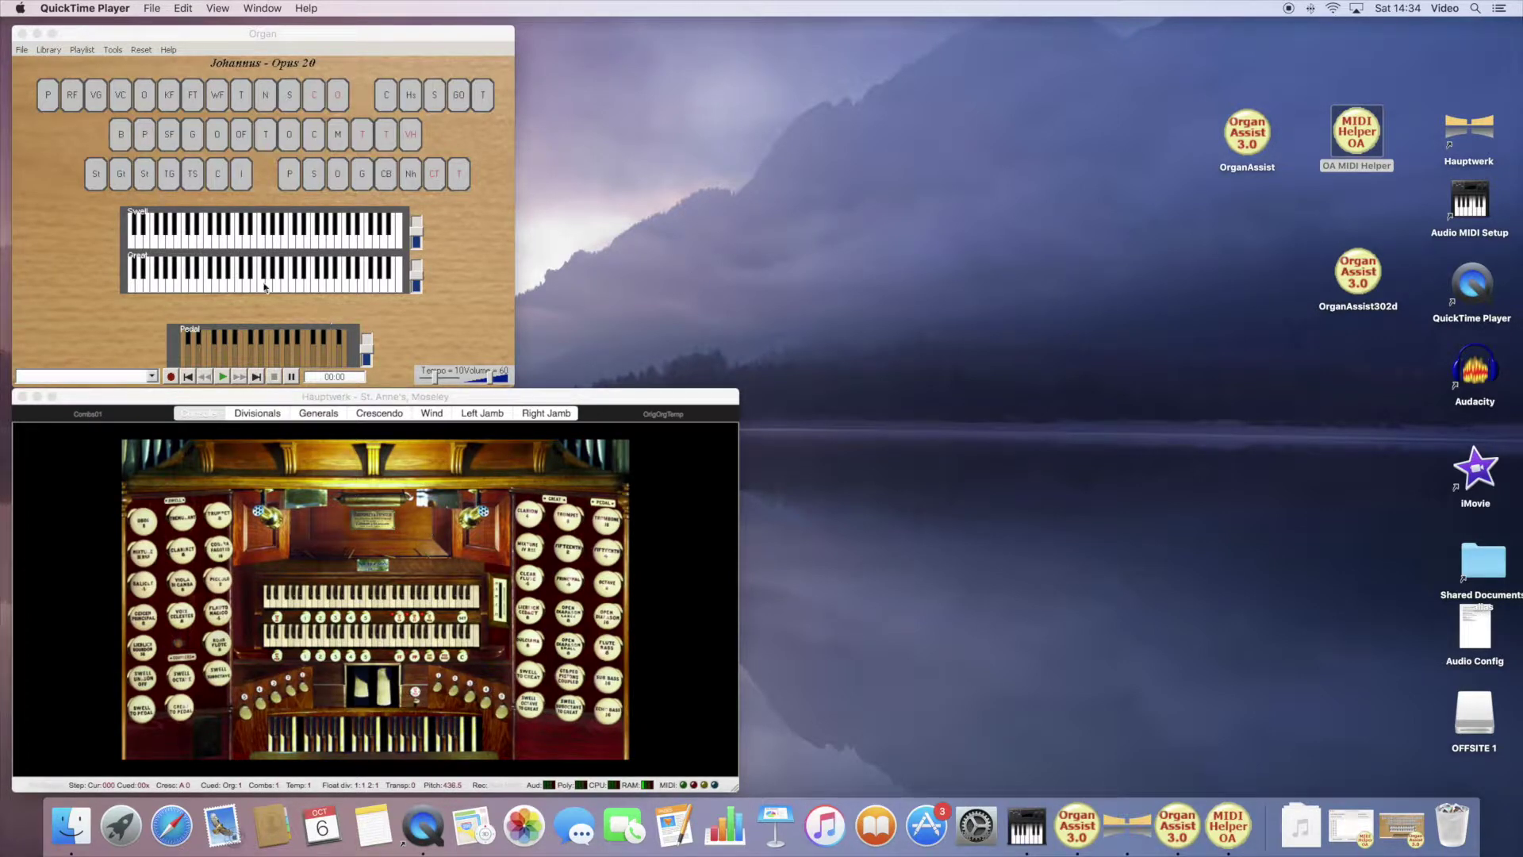
# Play test notes on the Swell and Great manuals to check Hauptwerk responds.
pyautogui.click(240, 246)
pyautogui.click(240, 246)
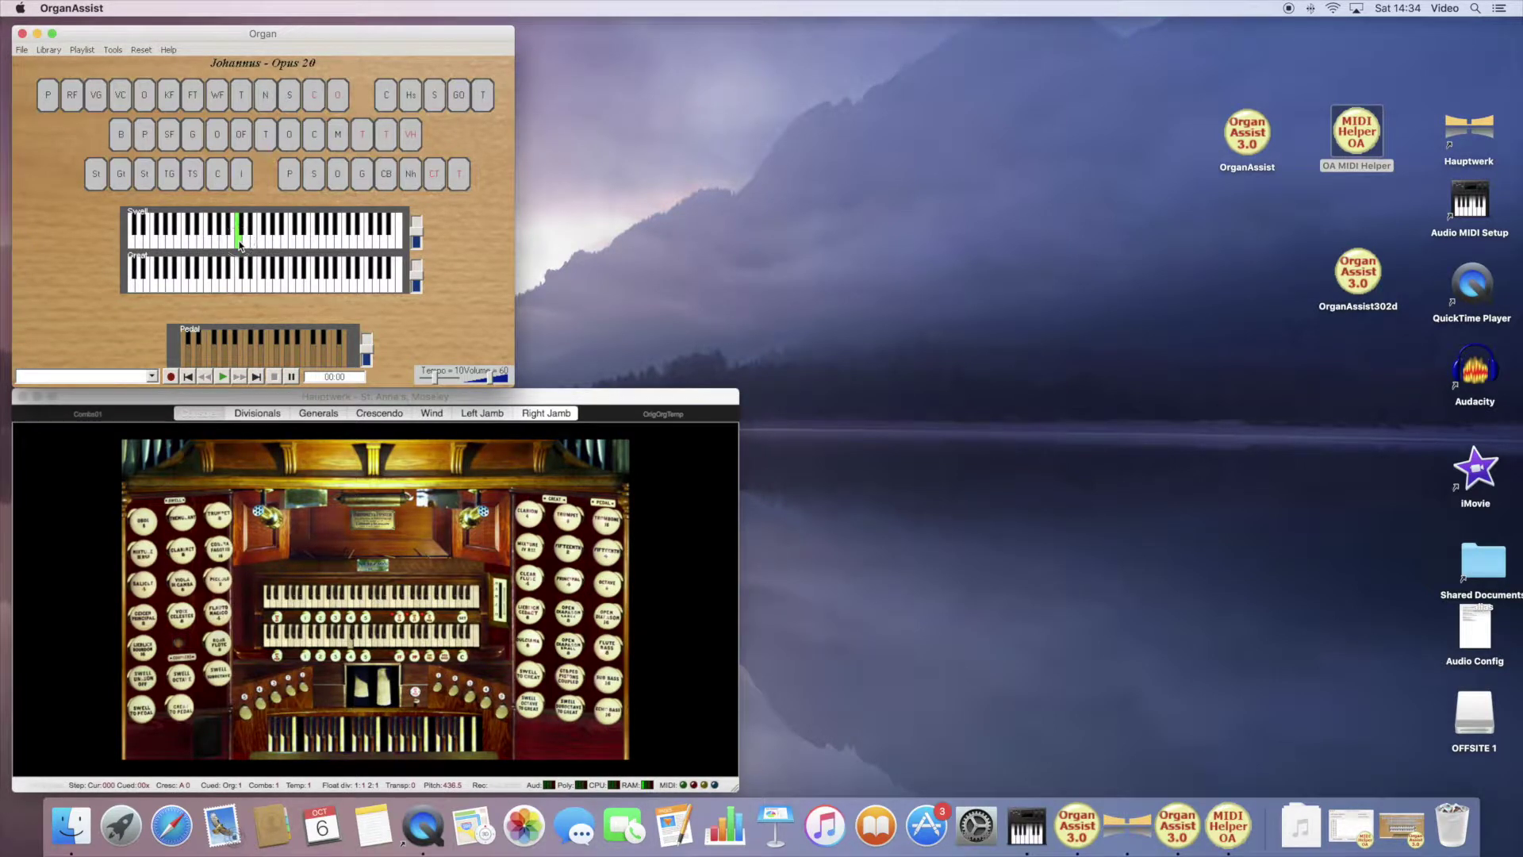
pyautogui.click(241, 245)
pyautogui.click(240, 245)
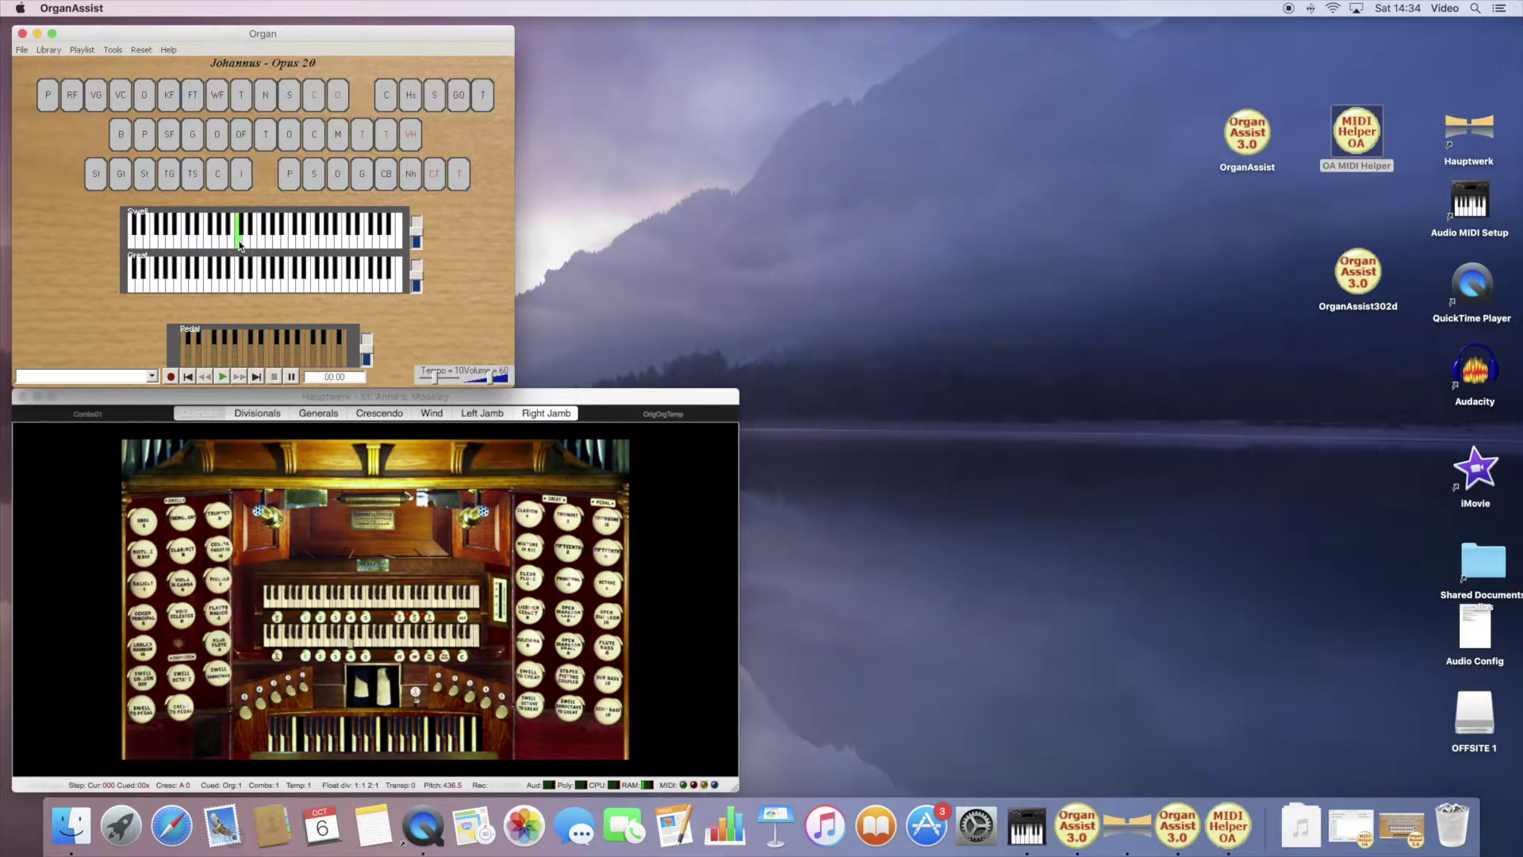
pyautogui.click(240, 290)
pyautogui.click(240, 290)
pyautogui.click(240, 290)
pyautogui.click(239, 290)
# Toggle the G, O and SF stops on and back off.
pyautogui.click(192, 134)
pyautogui.click(220, 140)
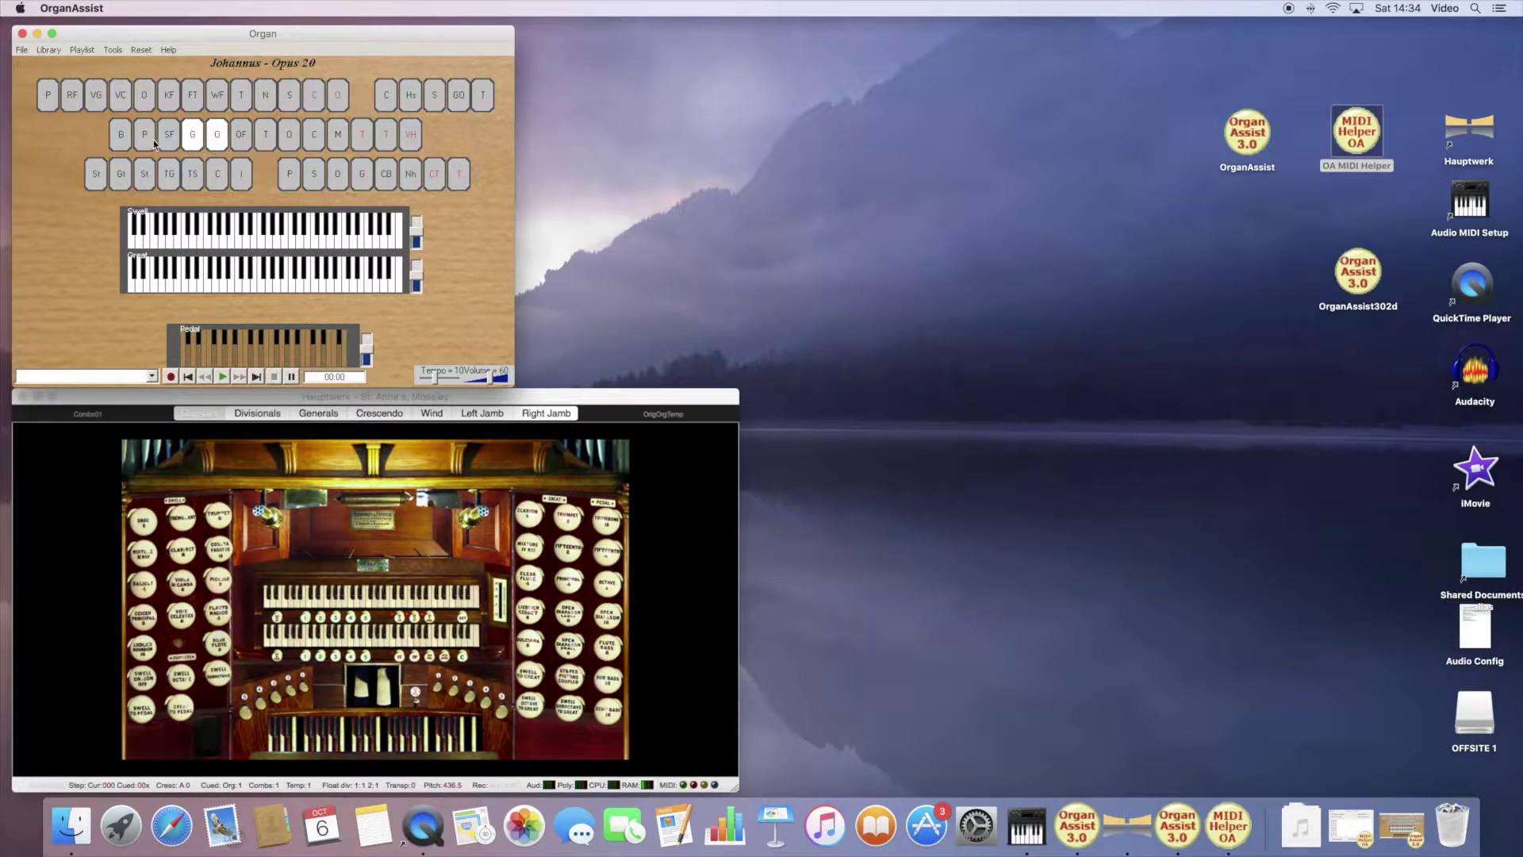
pyautogui.click(169, 136)
pyautogui.click(193, 137)
pyautogui.click(215, 136)
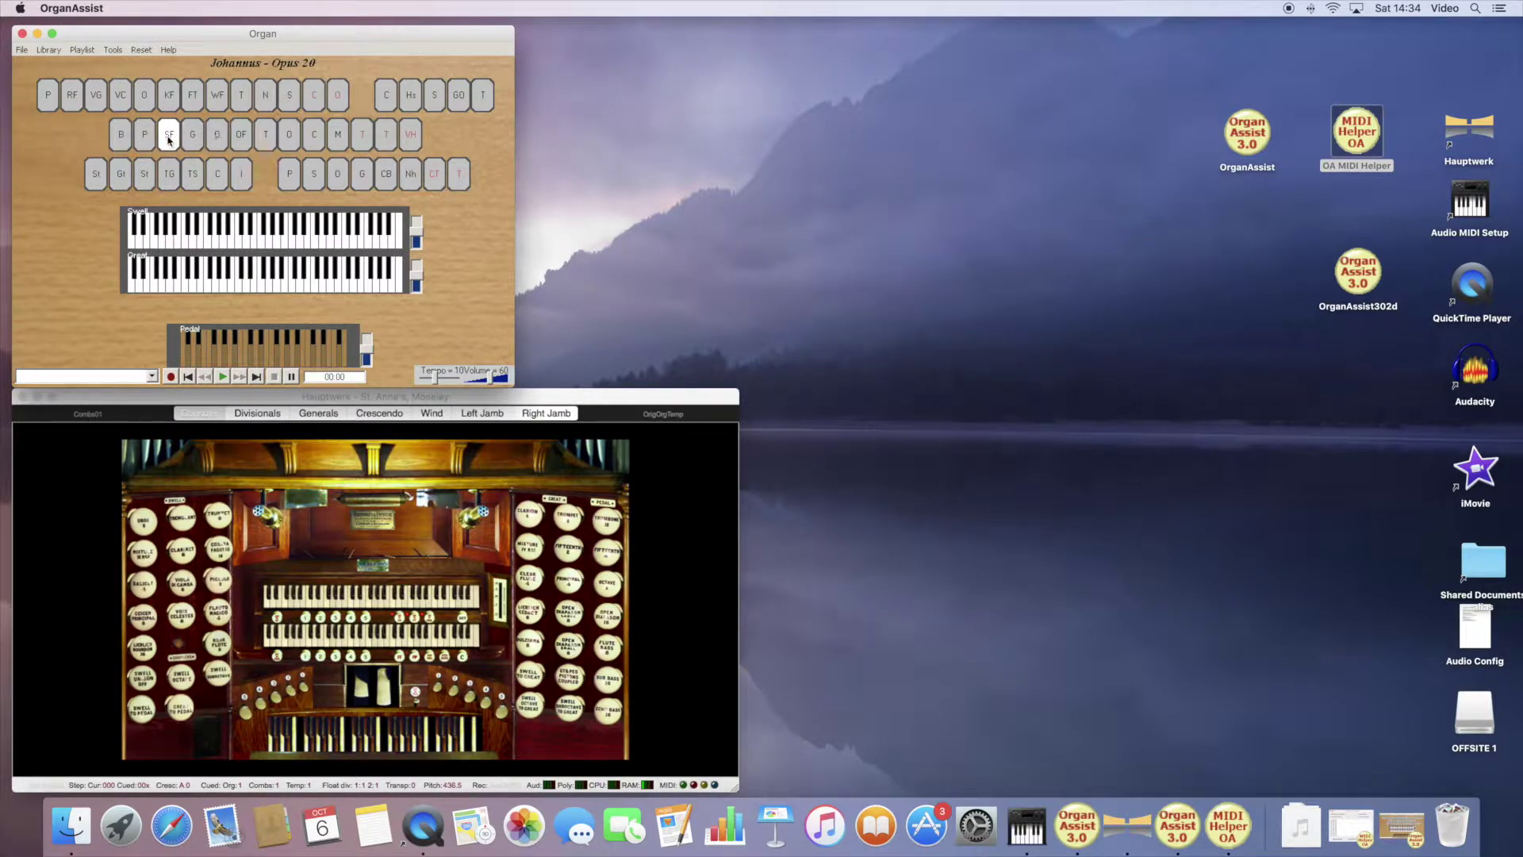
pyautogui.click(168, 140)
# Restore the second Opus 20 window and toggle Octave 4 (O) to test mirroring.
pyautogui.click(1401, 825)
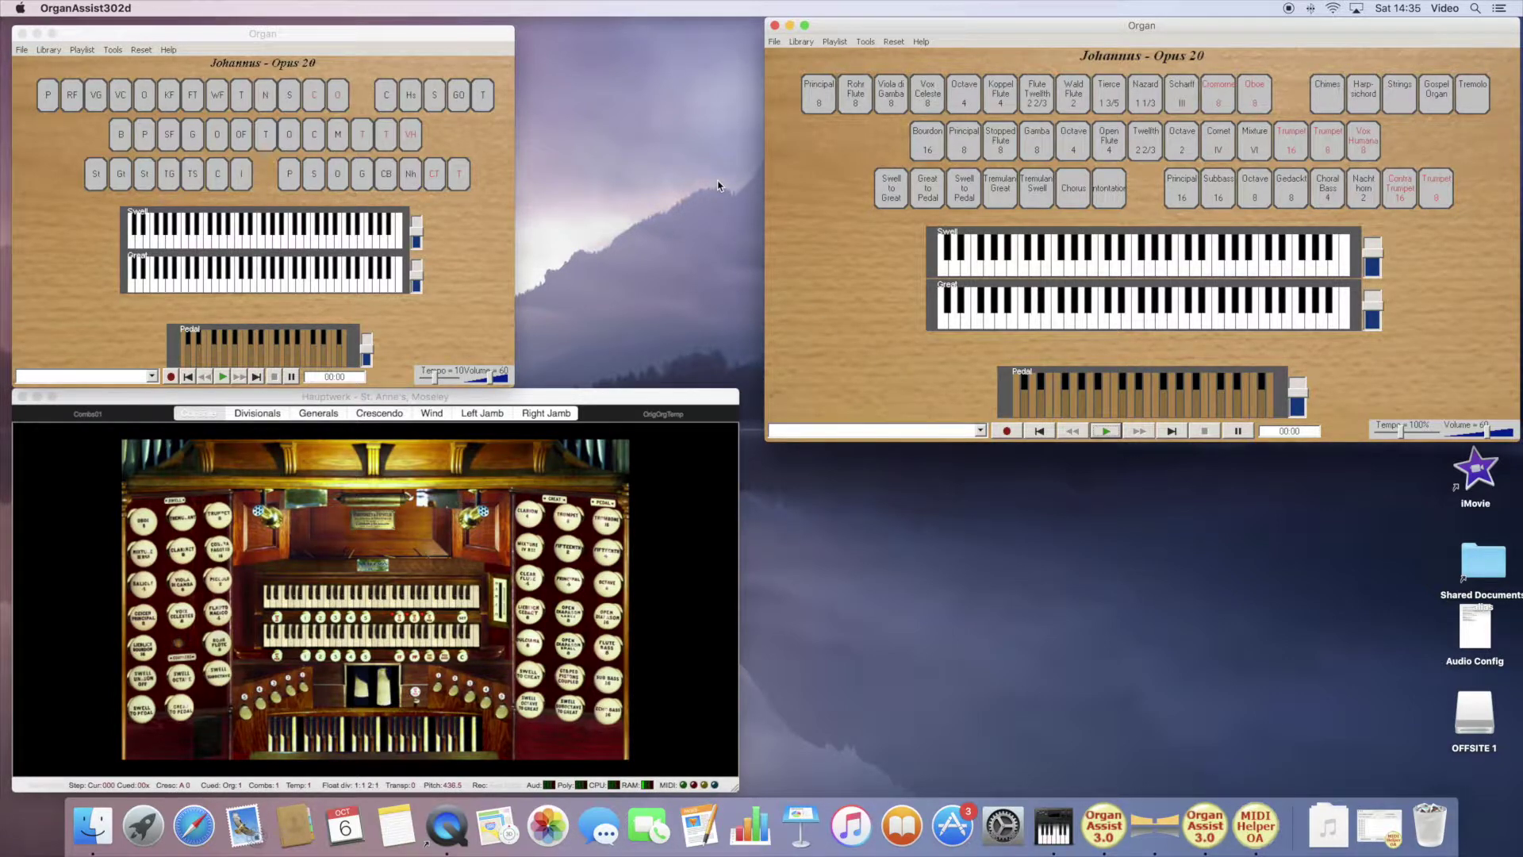
pyautogui.press('cmd+Tab')
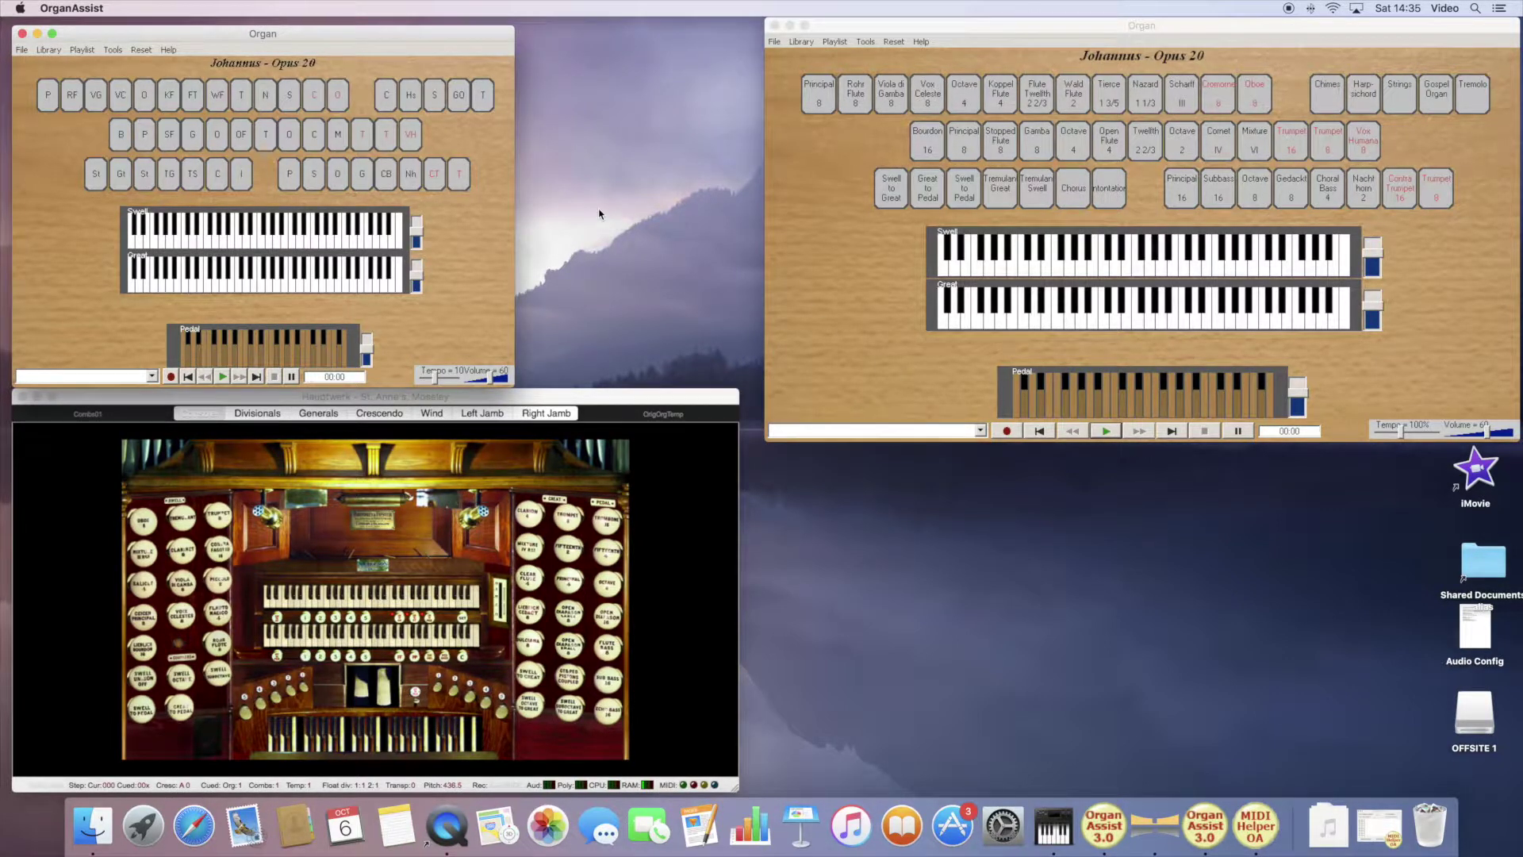
pyautogui.click(143, 101)
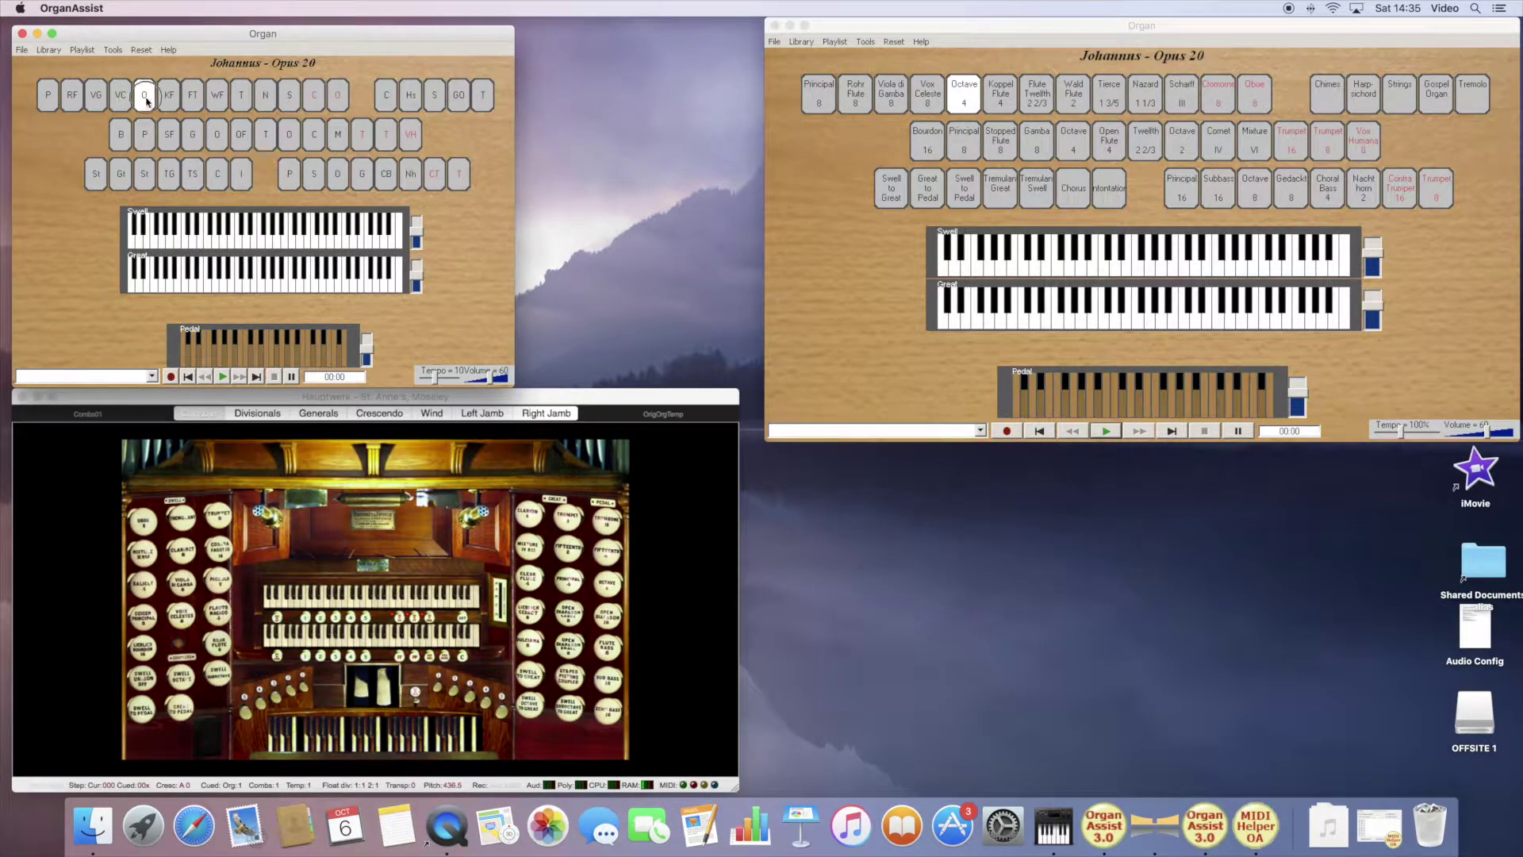
pyautogui.click(144, 95)
# Load HW4 - St Annes Moseley as the second organ and accept its PC MIDI Setup.
pyautogui.click(865, 42)
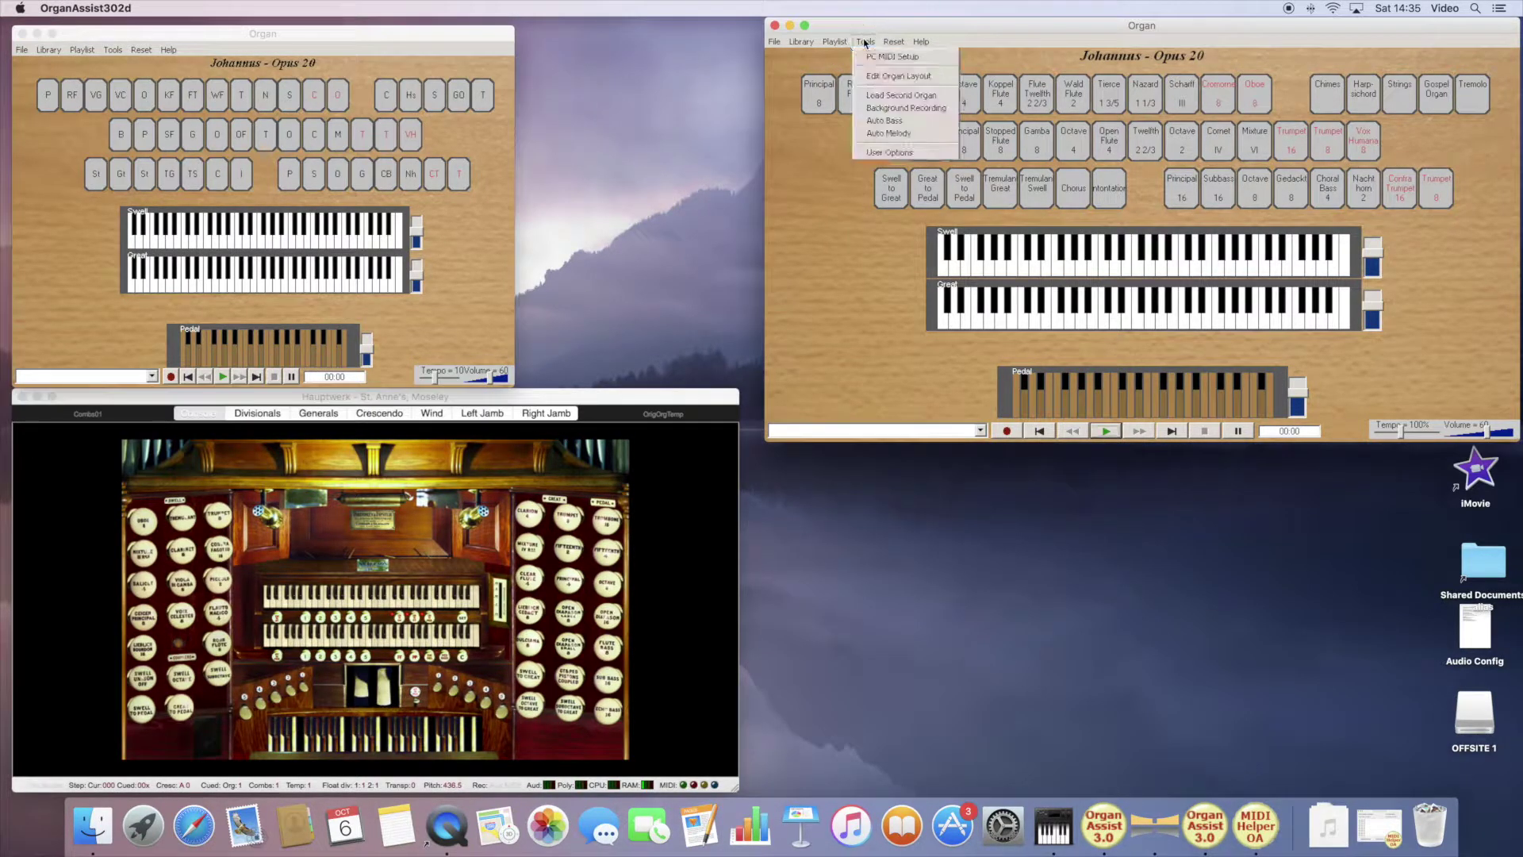
pyautogui.click(893, 96)
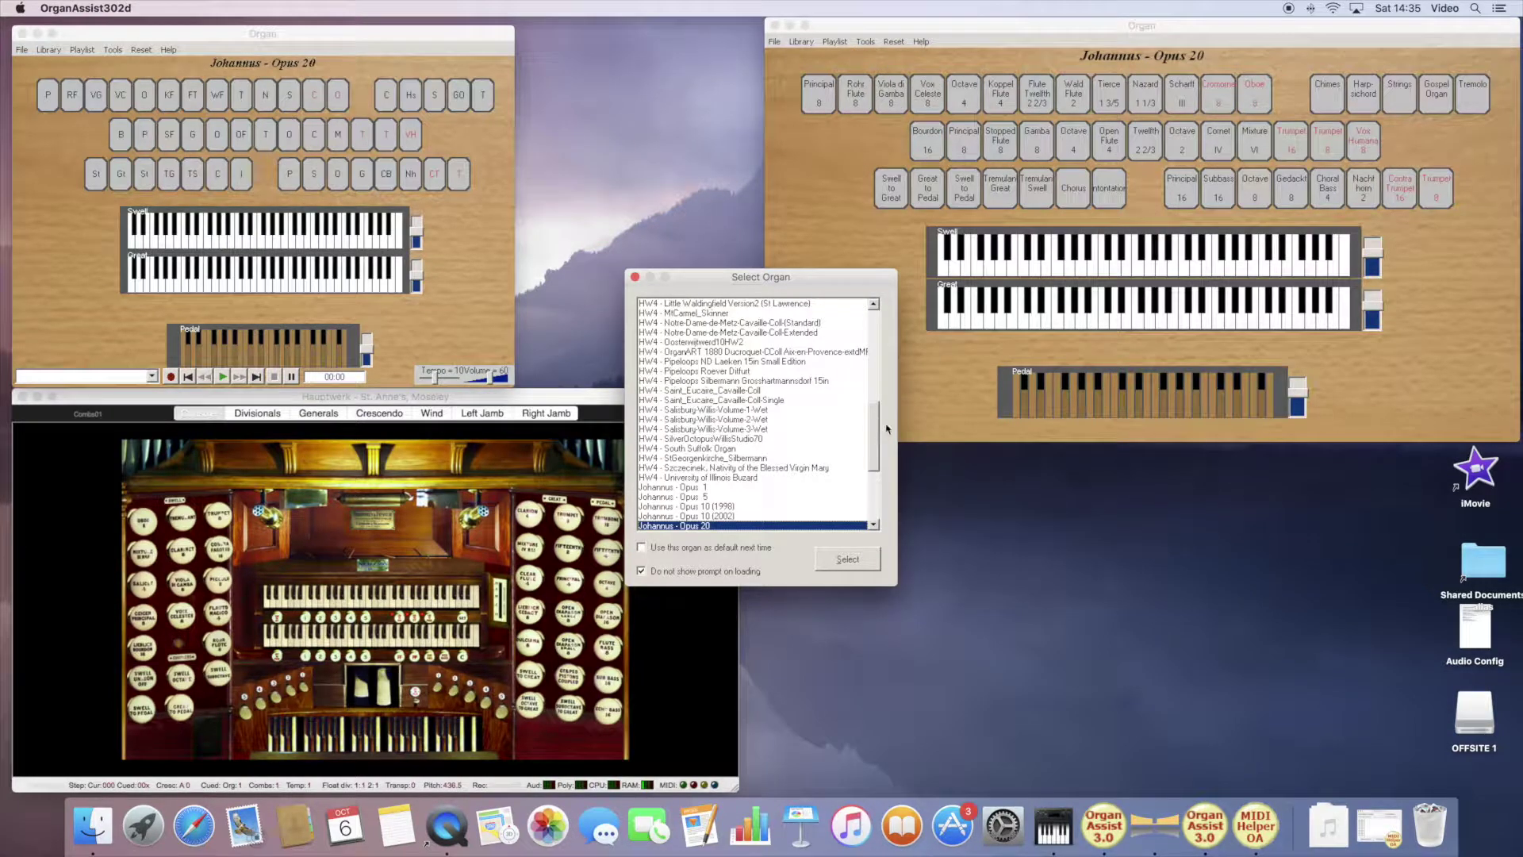
pyautogui.moveTo(876, 432); pyautogui.dragTo(873, 313)
pyautogui.click(712, 314)
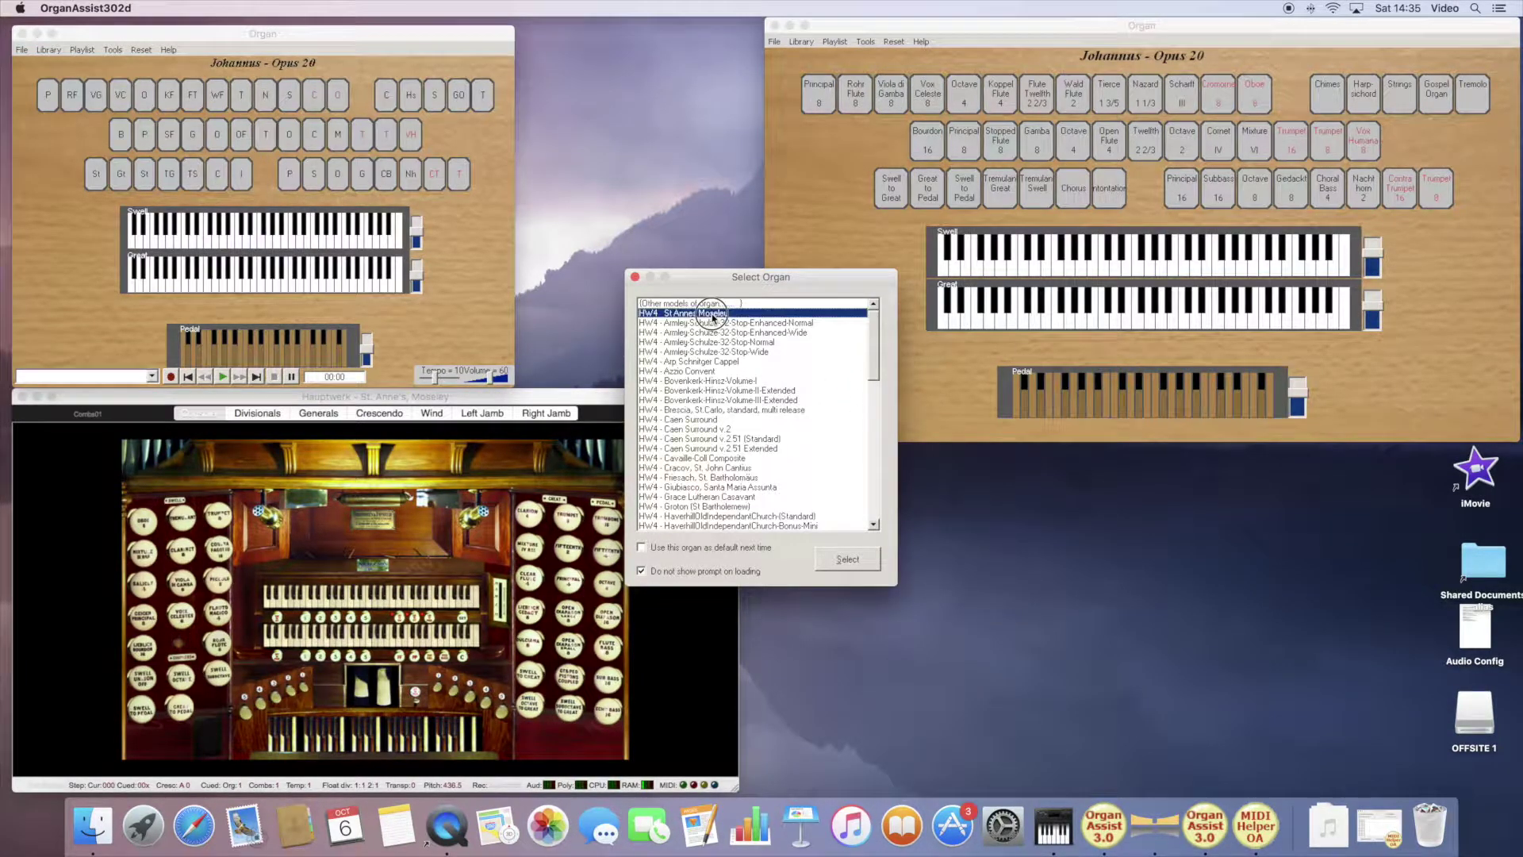
pyautogui.click(866, 561)
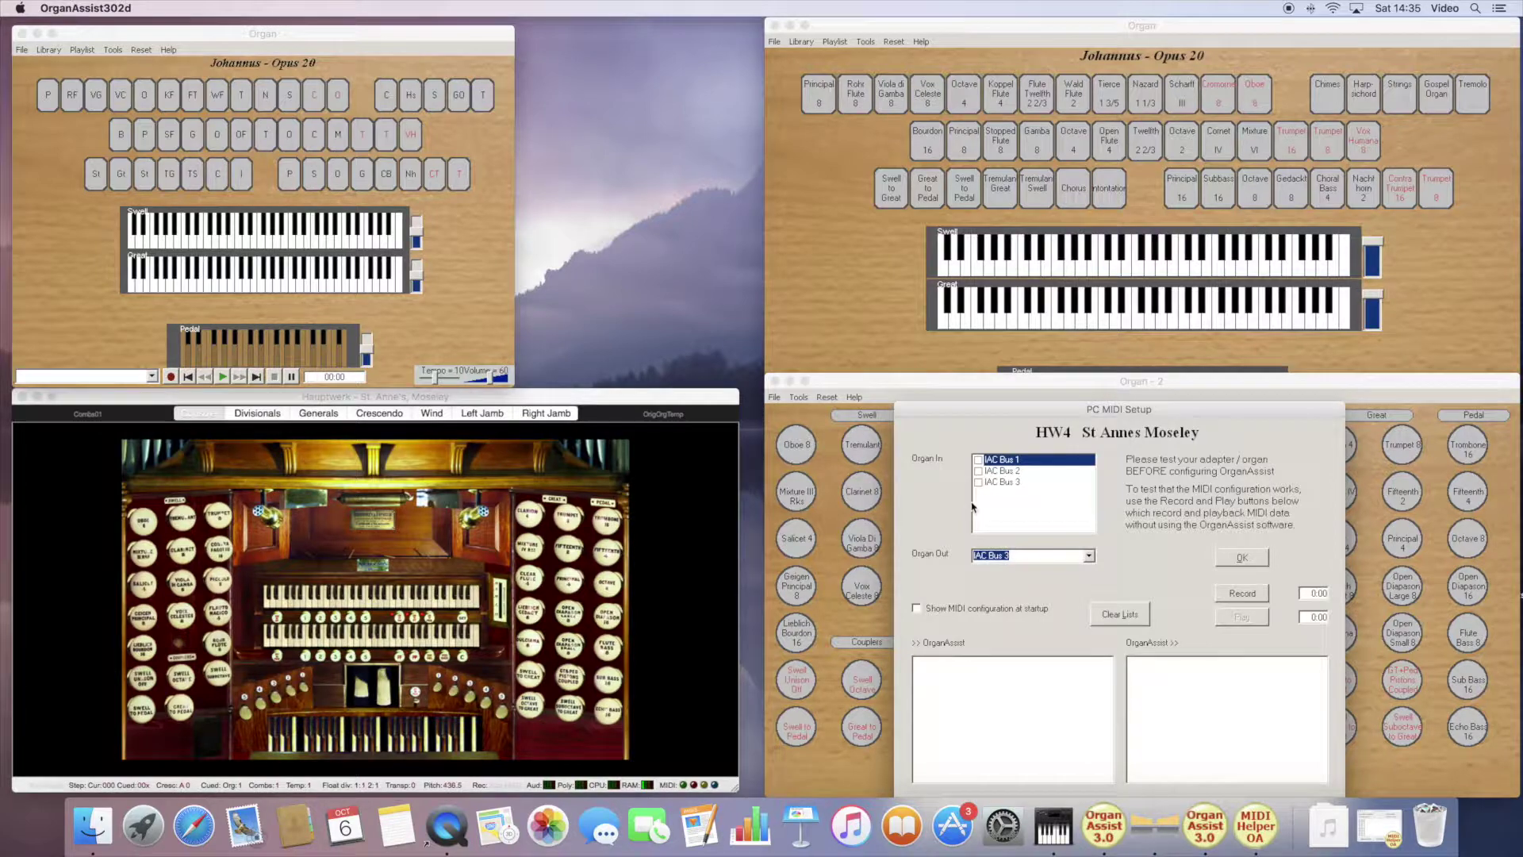
pyautogui.click(1251, 560)
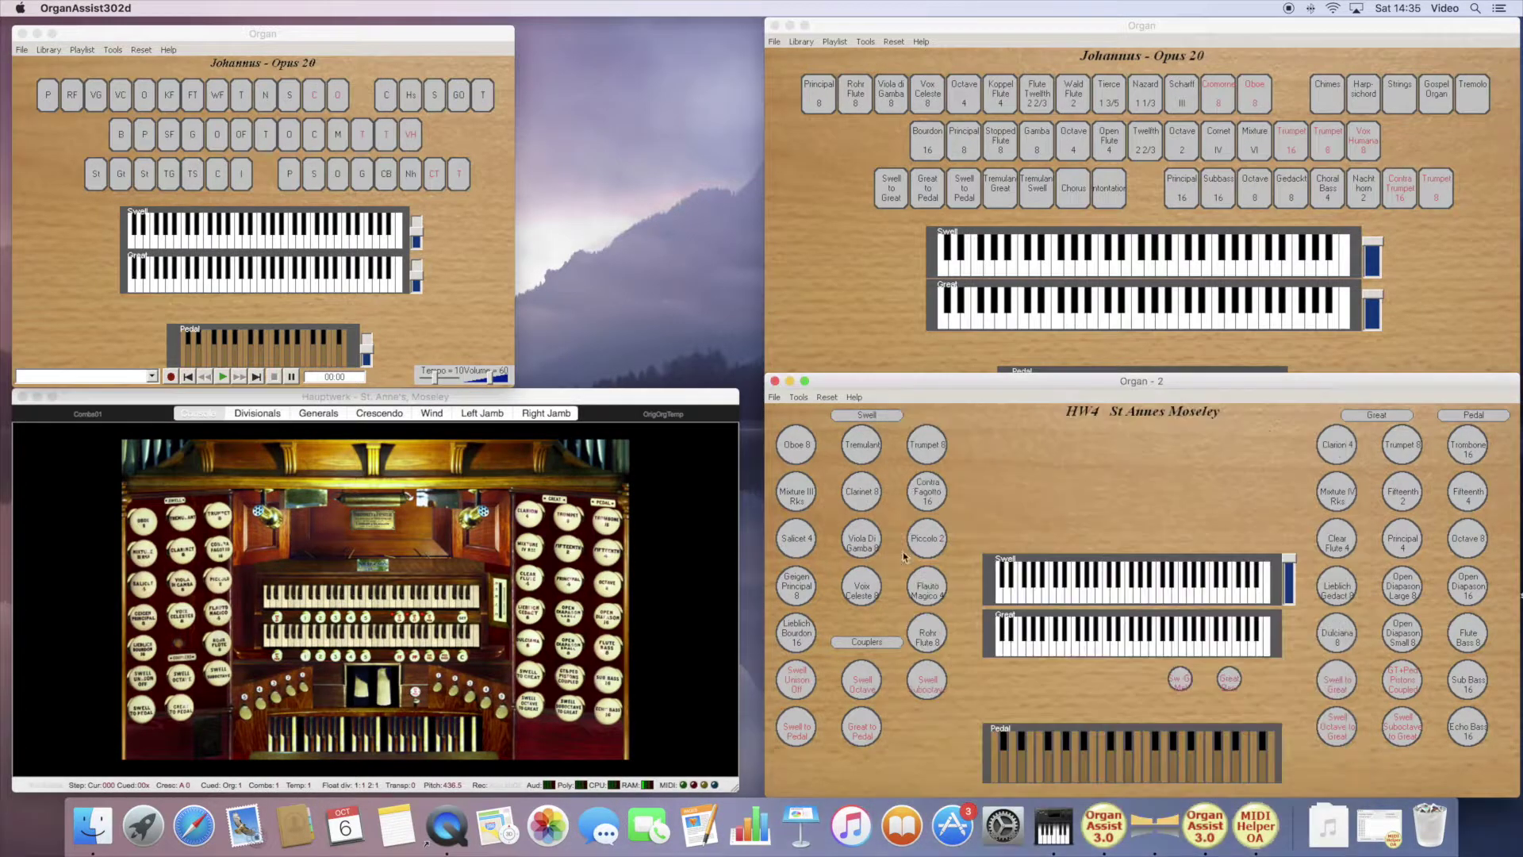
pyautogui.click(512, 402)
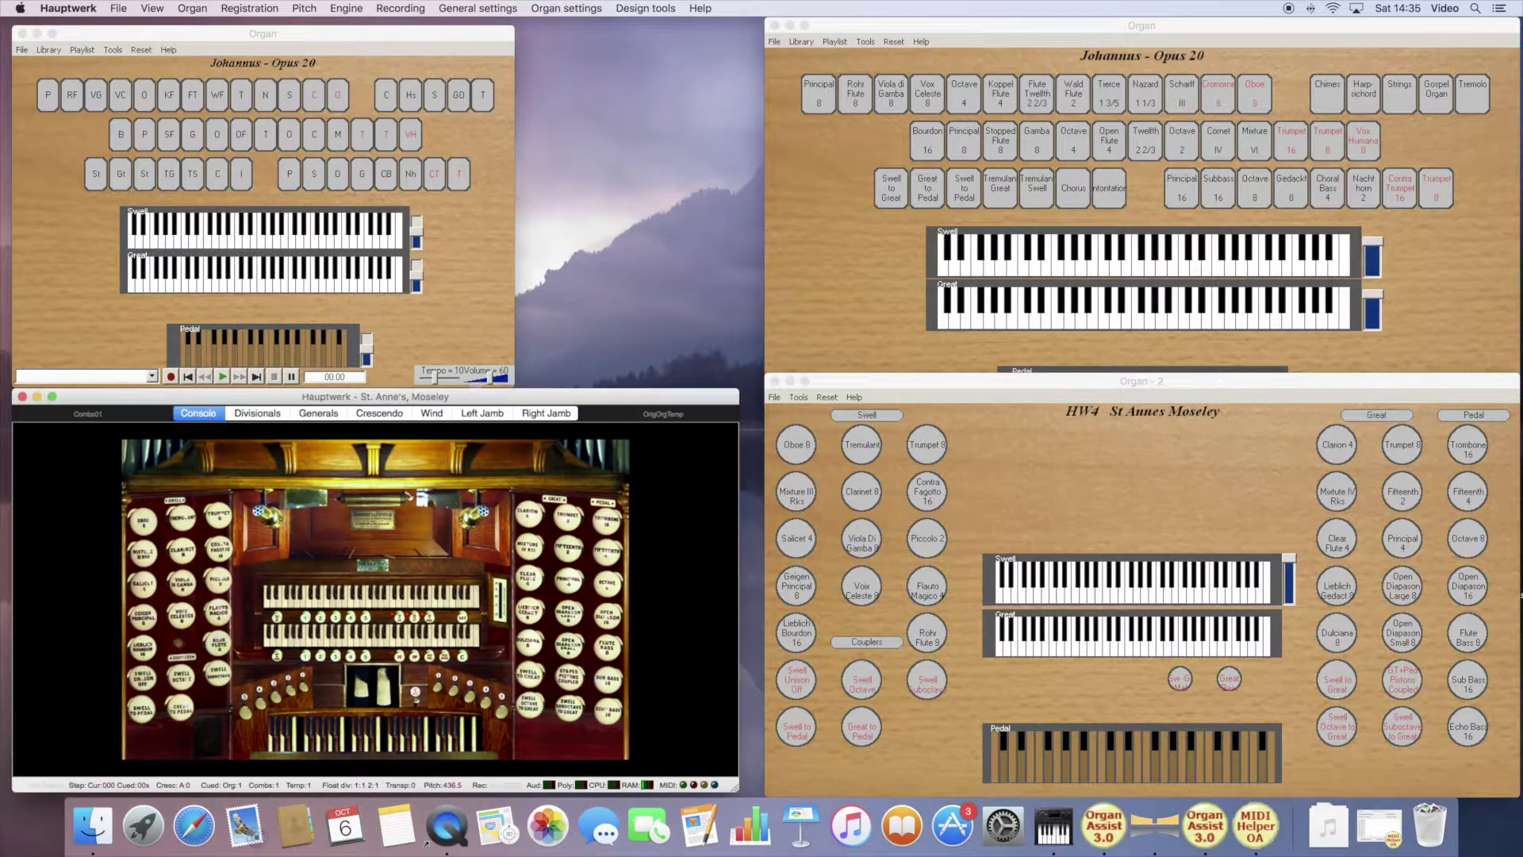
# Move Hauptwerk's Sequencer MIDI IN from IAC Bus 1 to IAC Driver Bus 3.
pyautogui.click(476, 10)
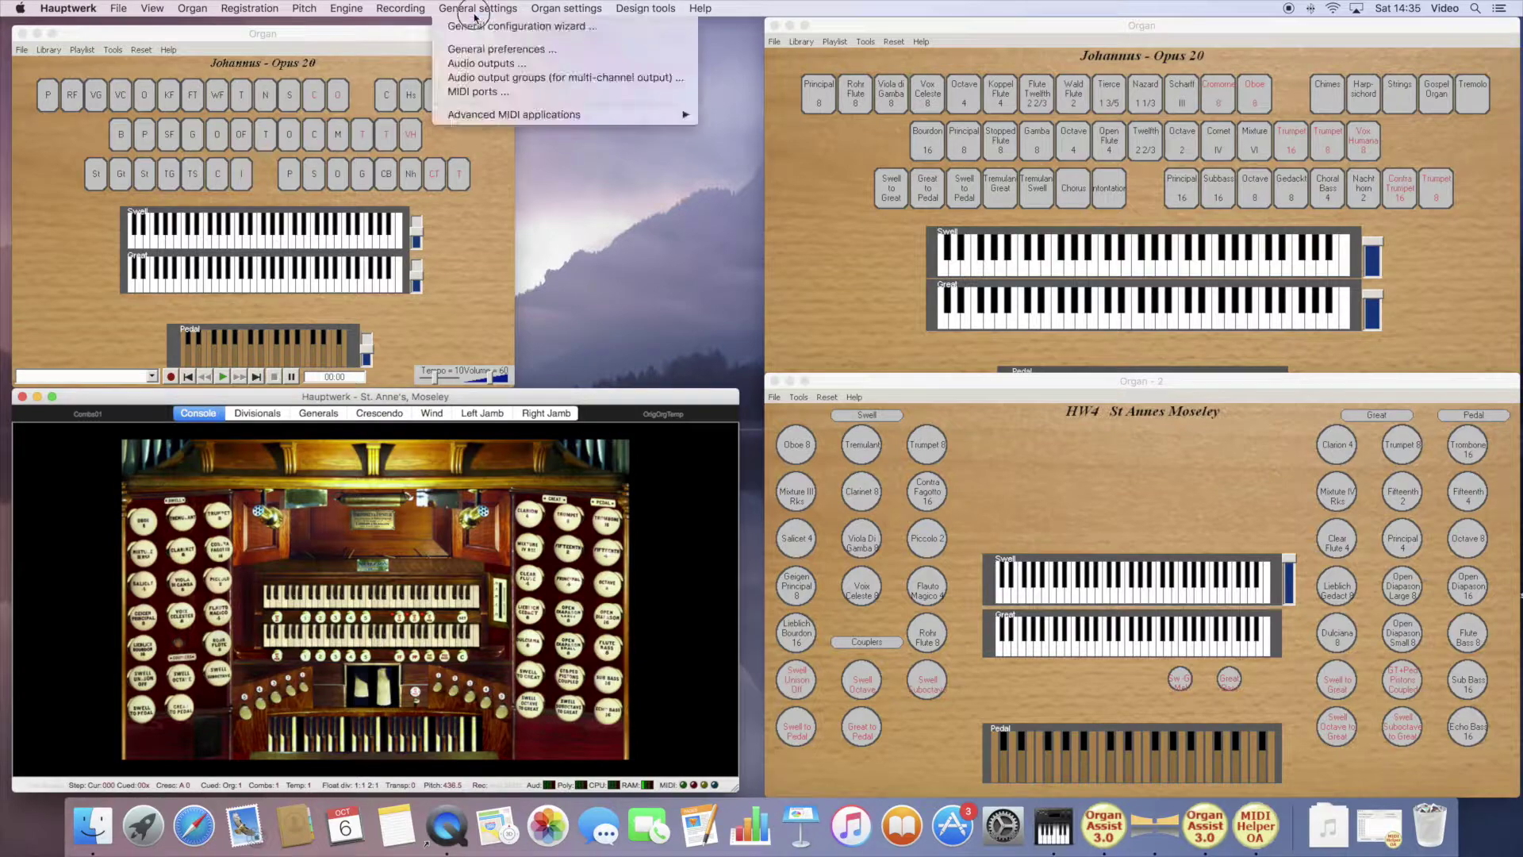
pyautogui.click(484, 92)
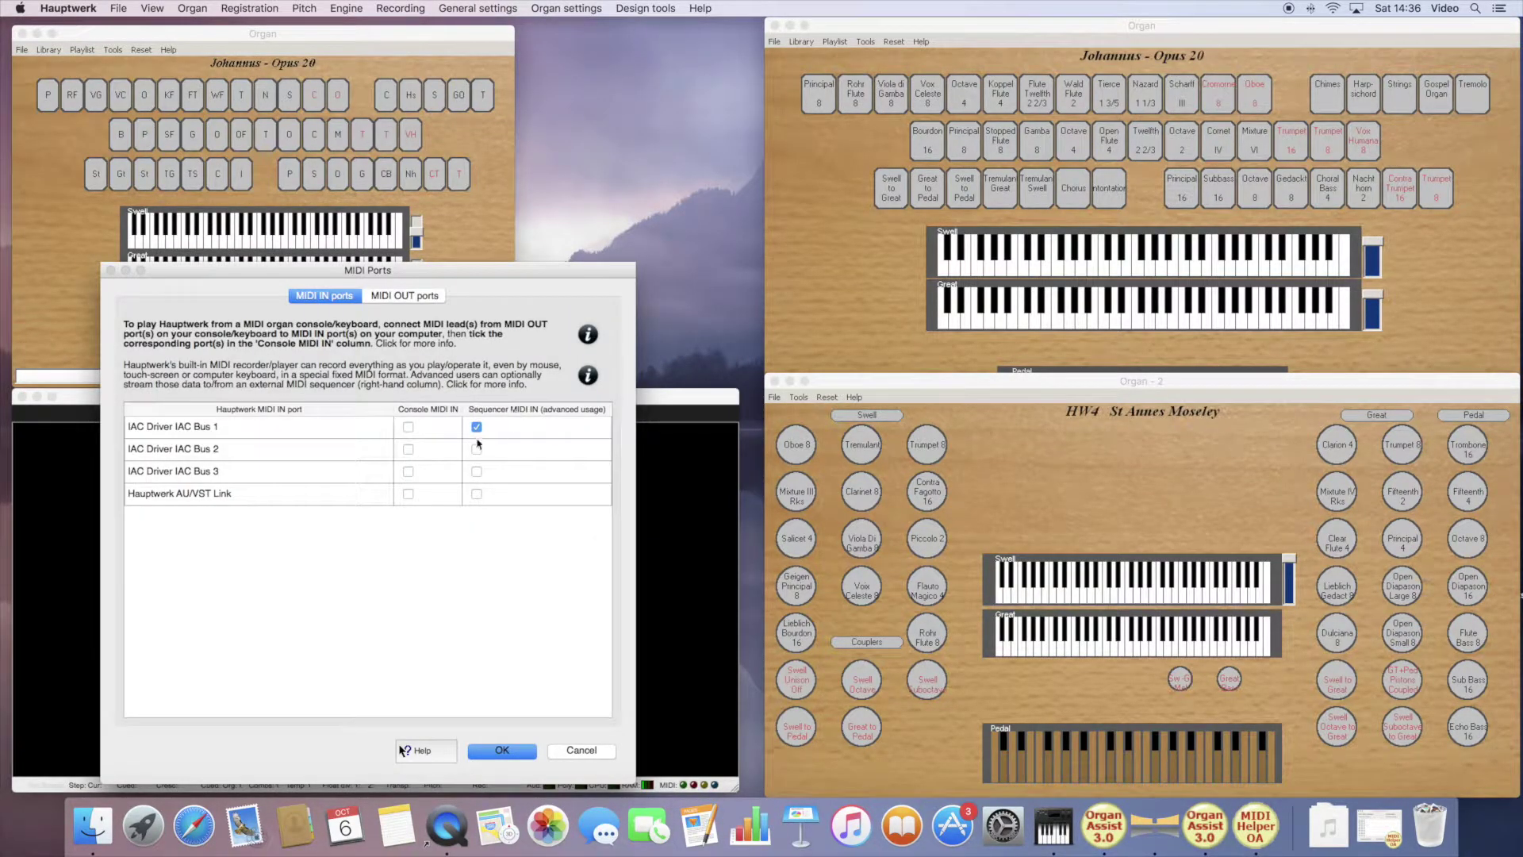
pyautogui.click(477, 472)
pyautogui.click(518, 759)
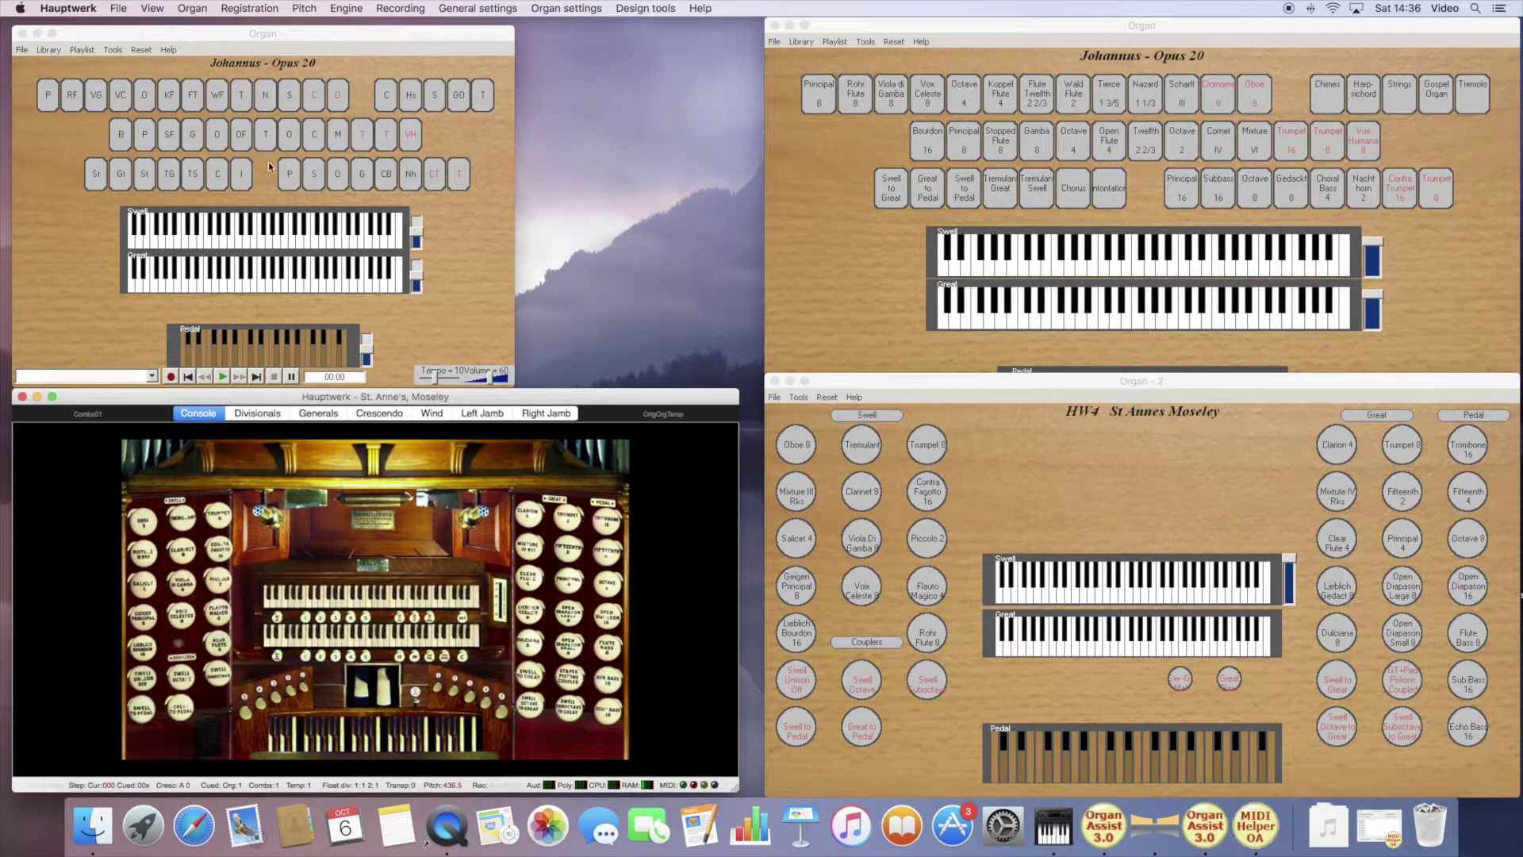
# Engage the G stop to test the chain, then switch Gamba 8 off.
pyautogui.click(192, 136)
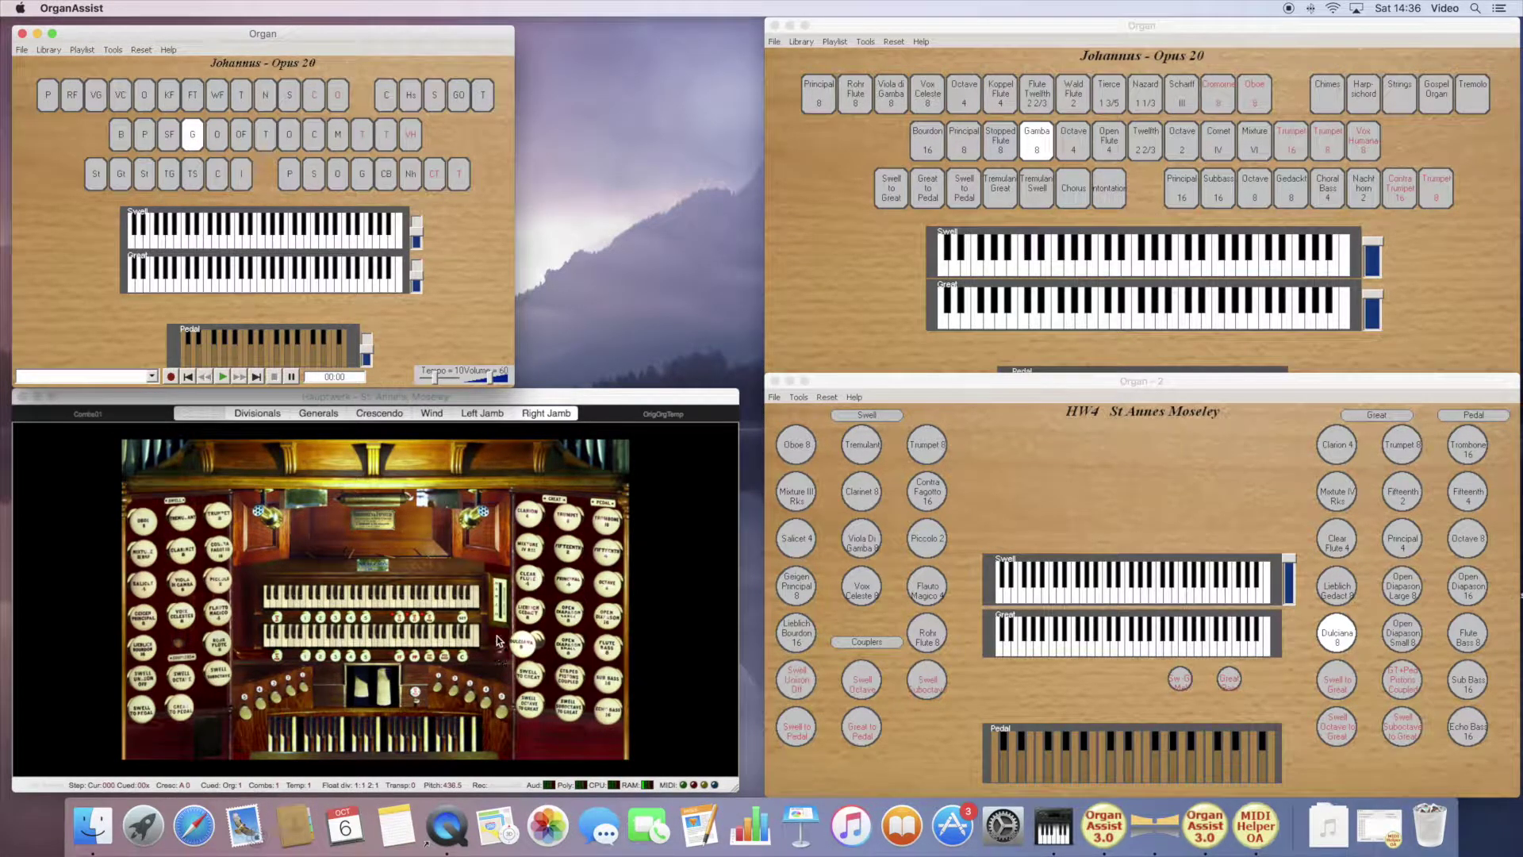
pyautogui.click(184, 147)
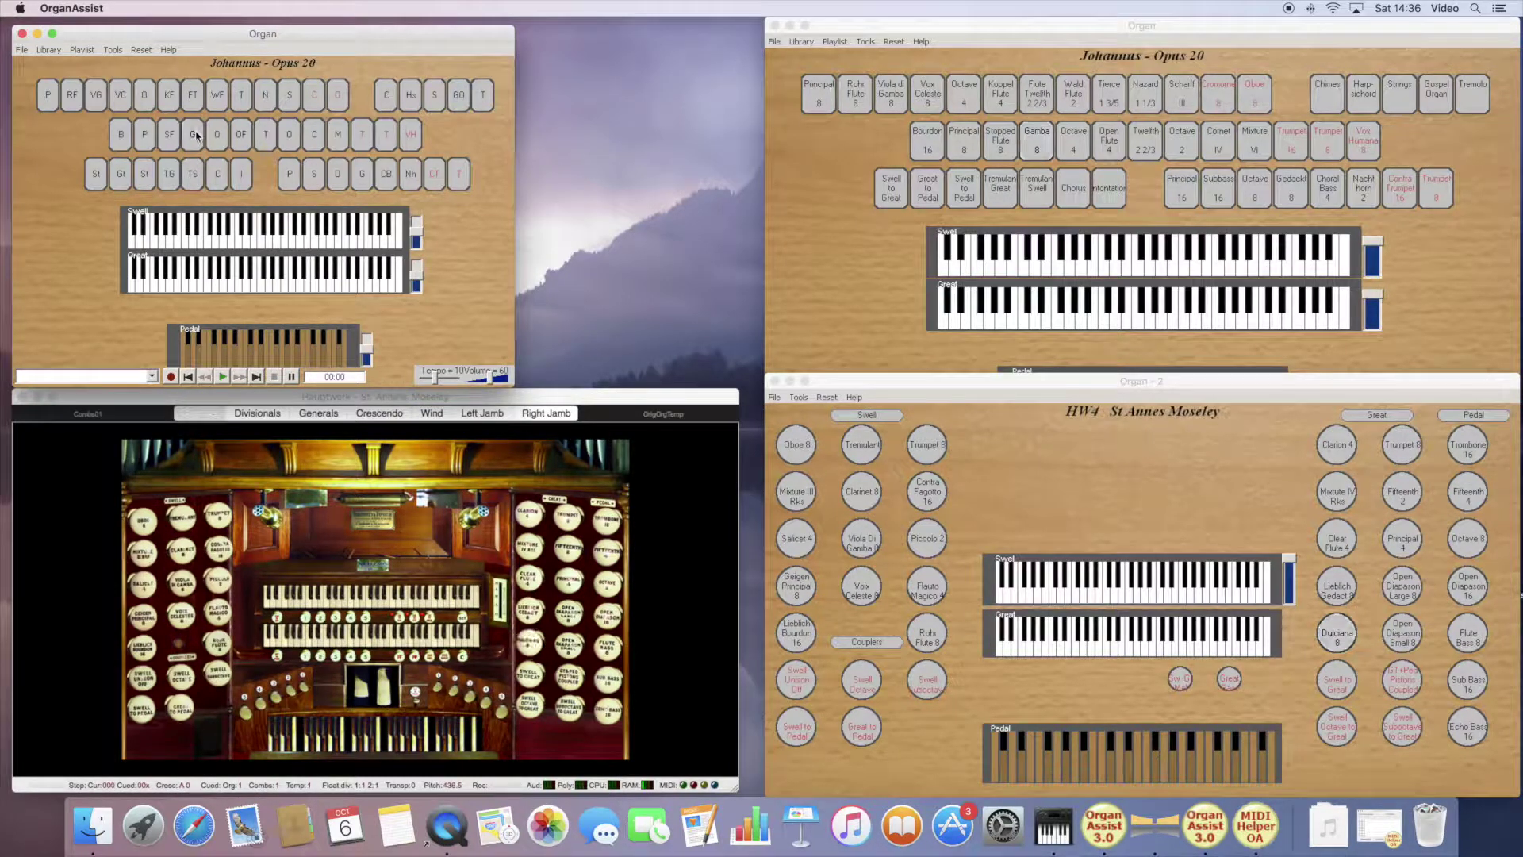
# Choose BuildUp from the playlist, play it on St Annes Moseley, then stop playback.
pyautogui.click(151, 376)
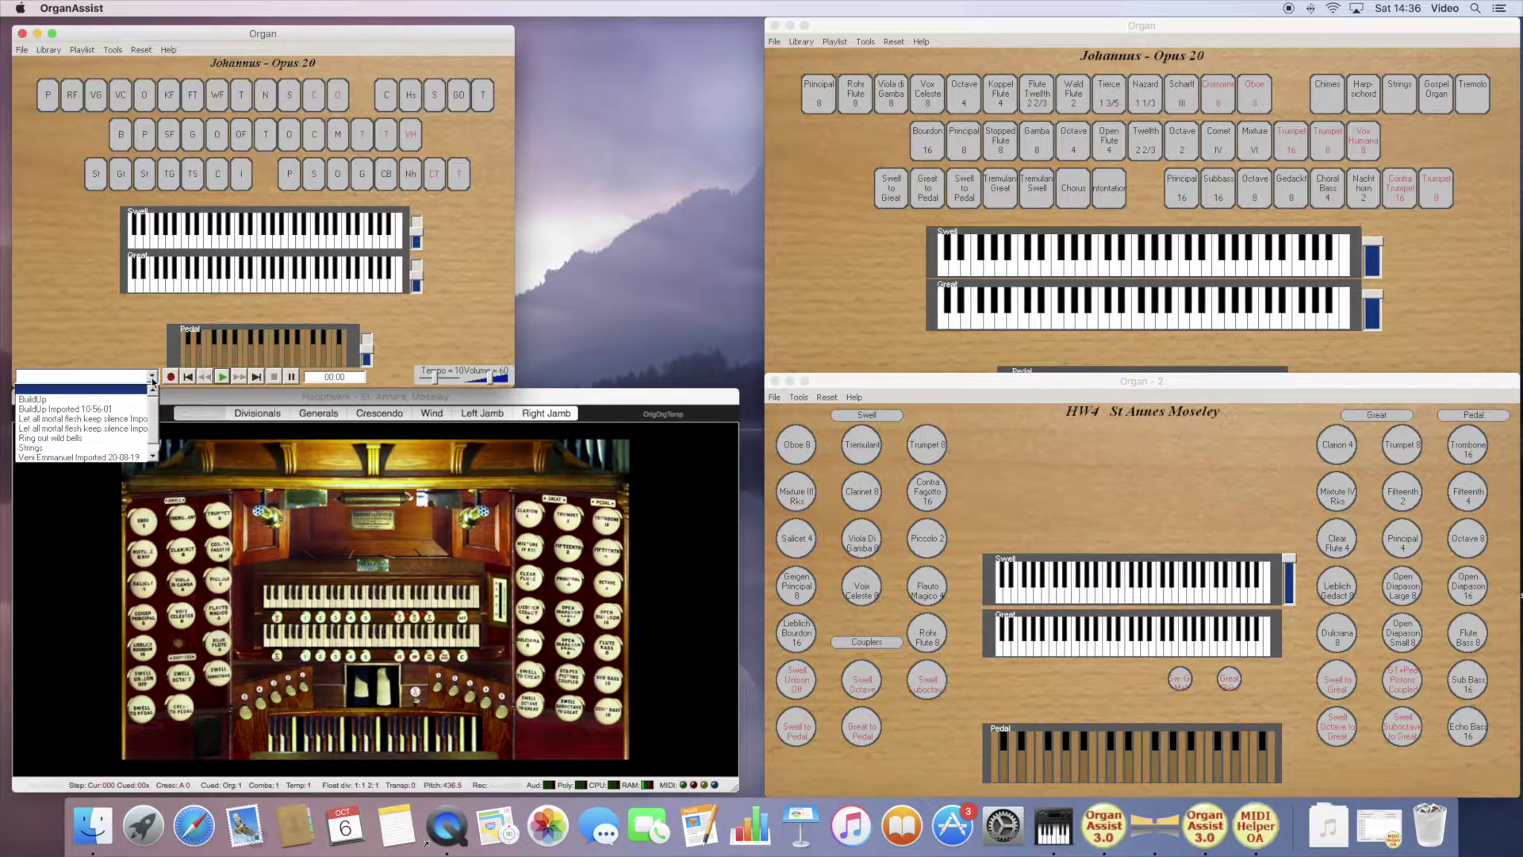
pyautogui.click(127, 399)
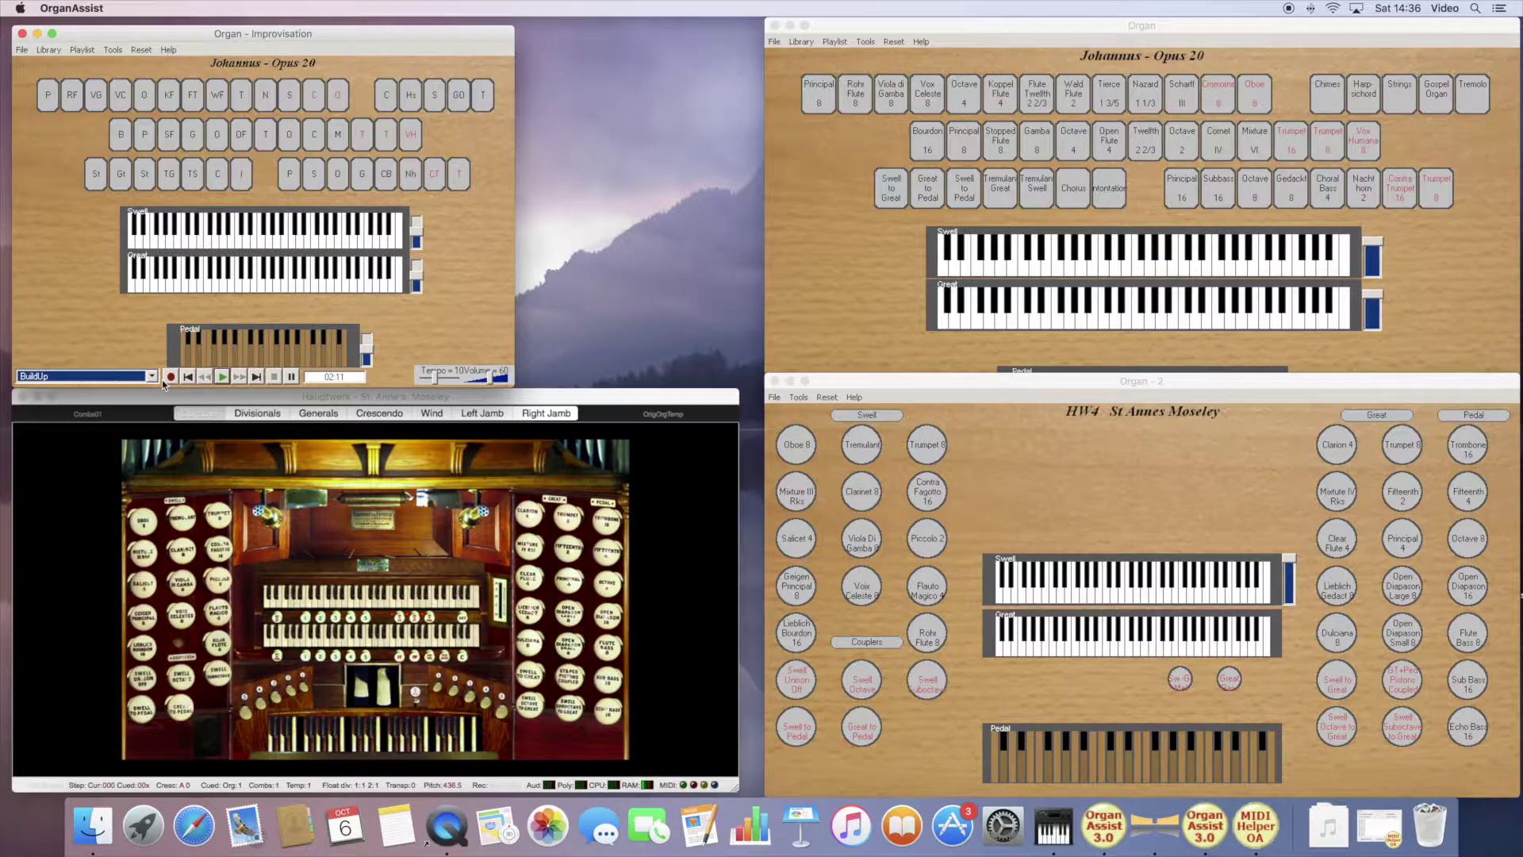
pyautogui.click(221, 376)
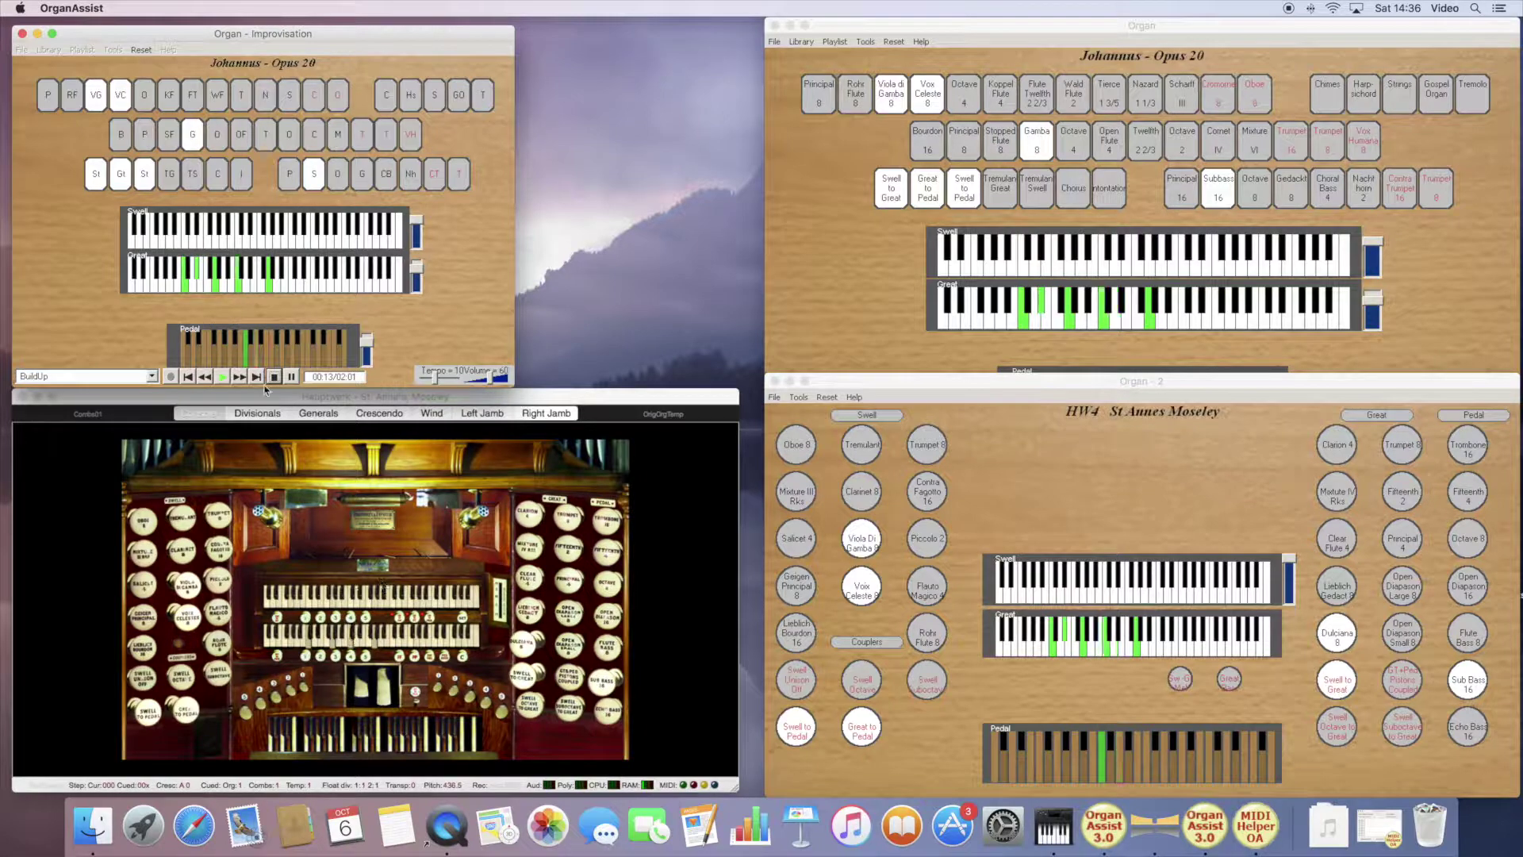
pyautogui.click(274, 377)
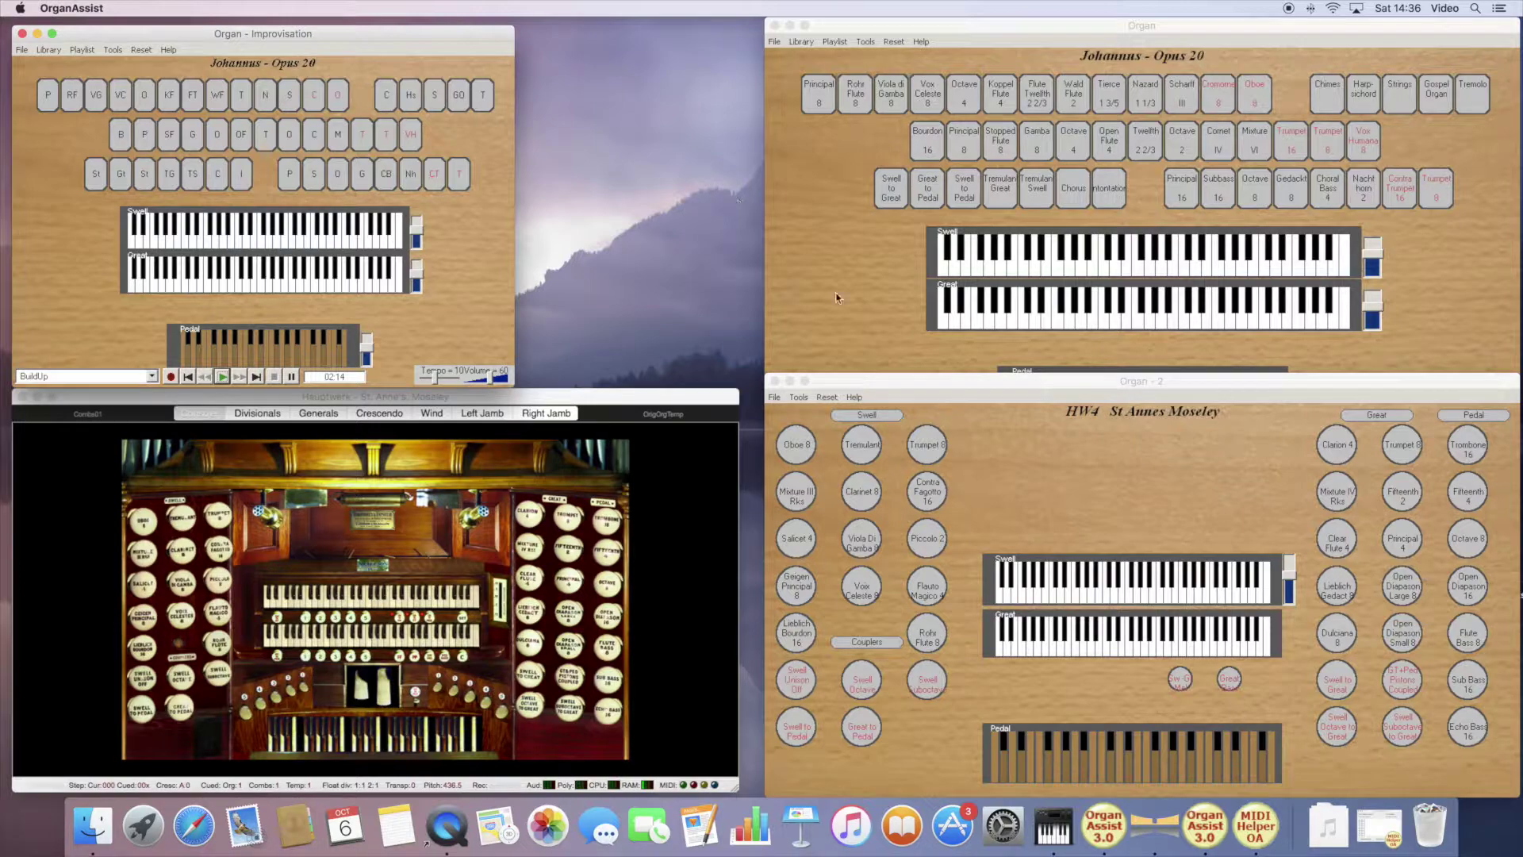
pyautogui.click(641, 399)
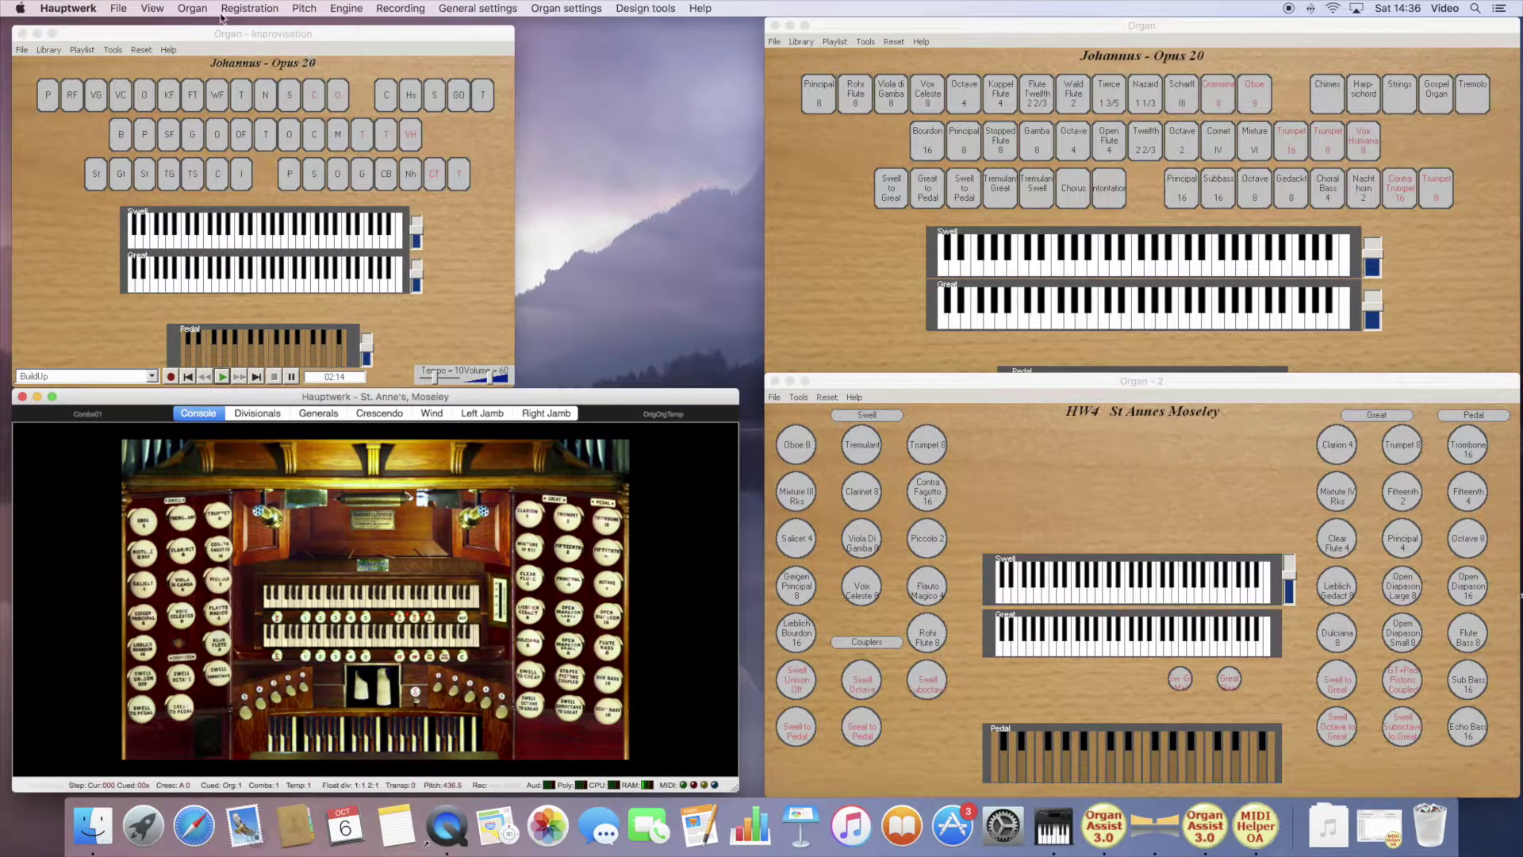
# Load Hereford-Cathedral-23-Stop in Hauptwerk and close OrganAssist's Organ - 2 layout window.
pyautogui.click(192, 9)
pyautogui.click(190, 30)
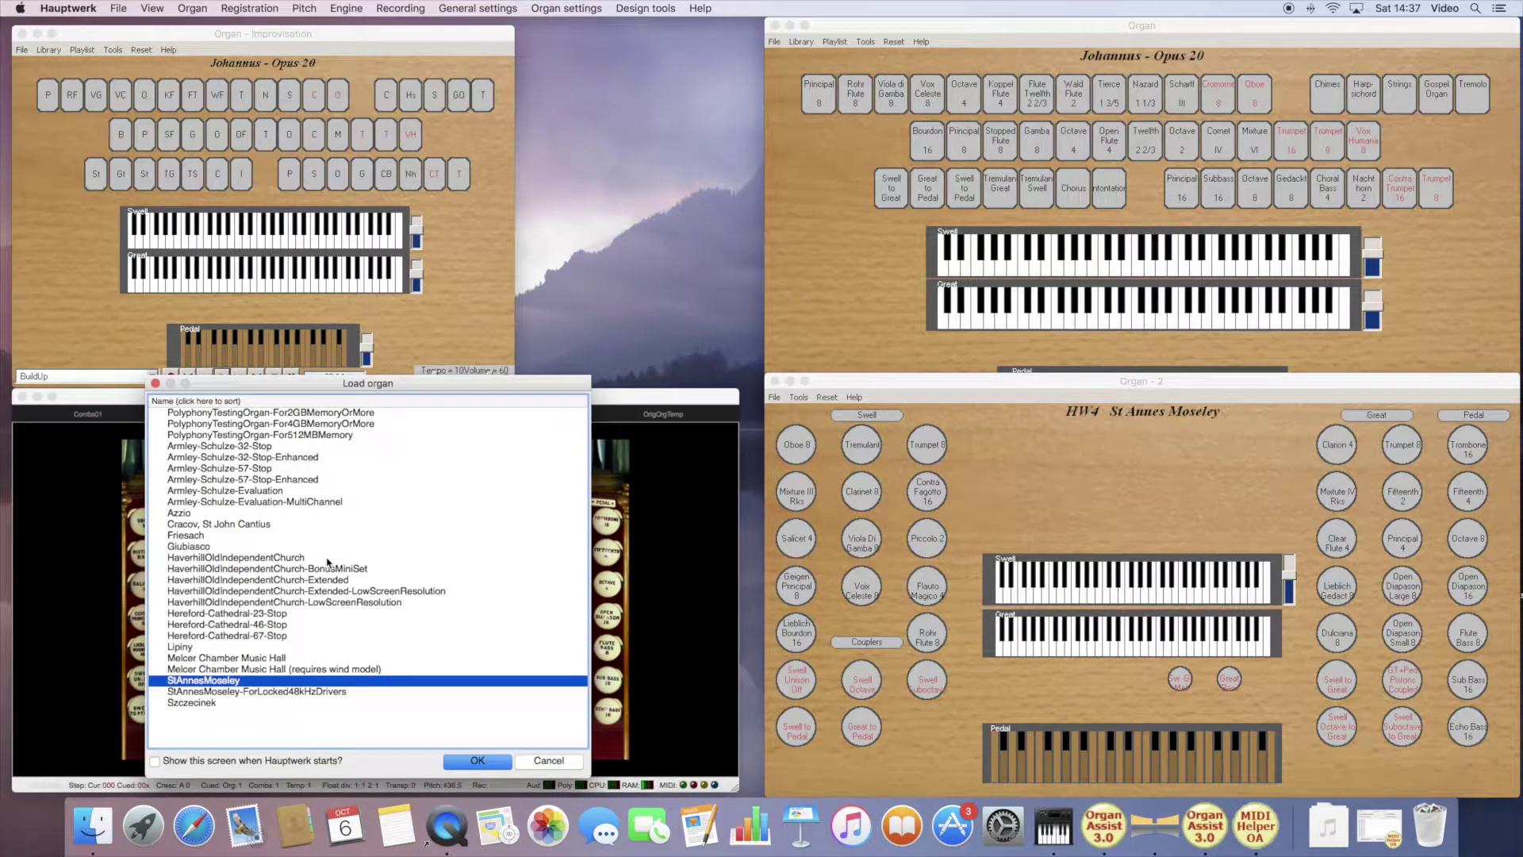
pyautogui.click(266, 614)
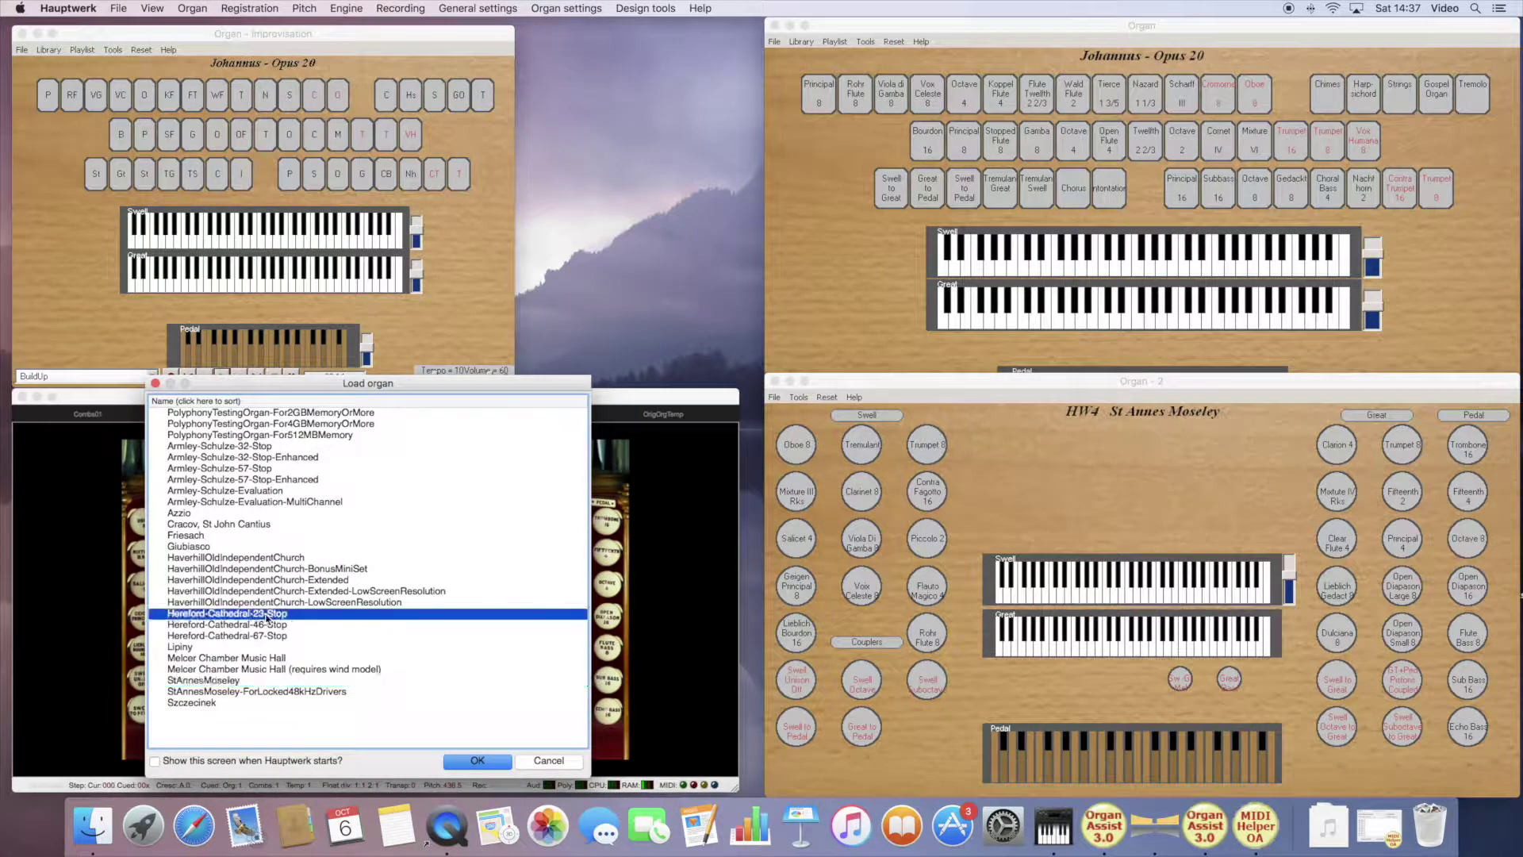
pyautogui.click(482, 763)
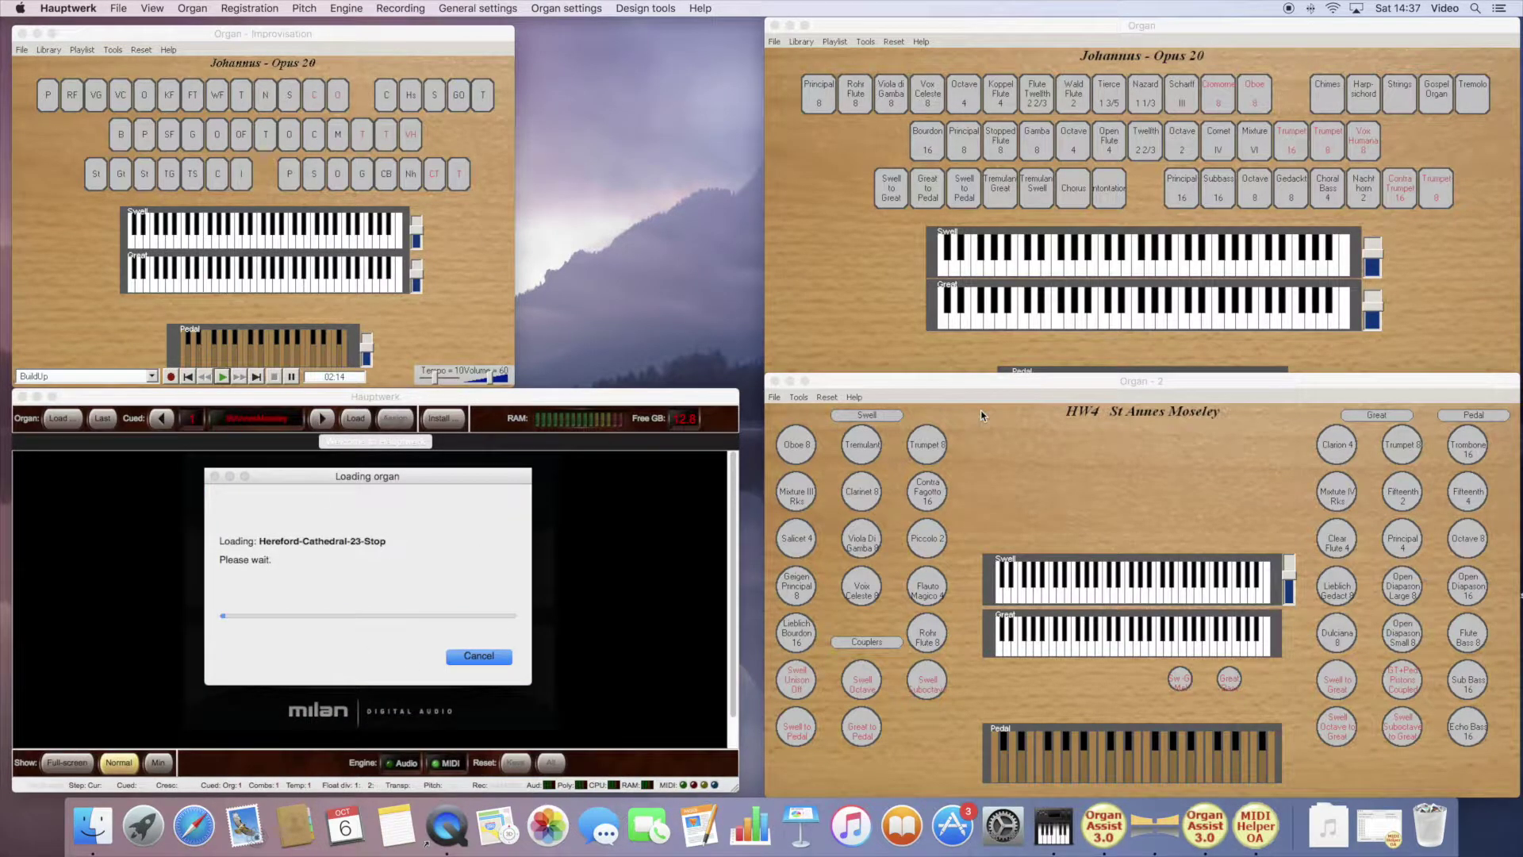
pyautogui.click(775, 381)
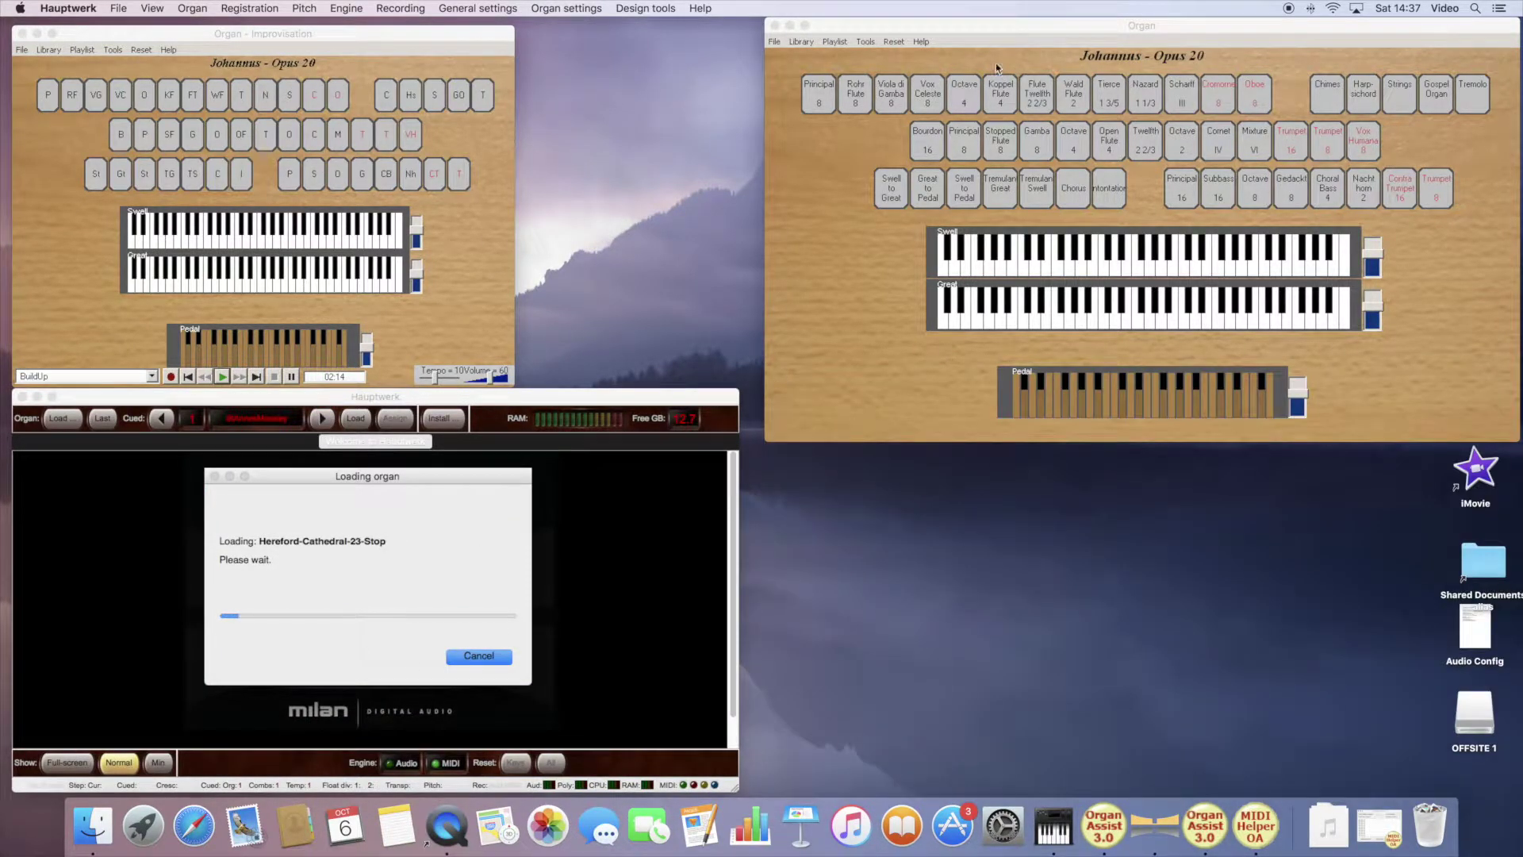
pyautogui.click(868, 41)
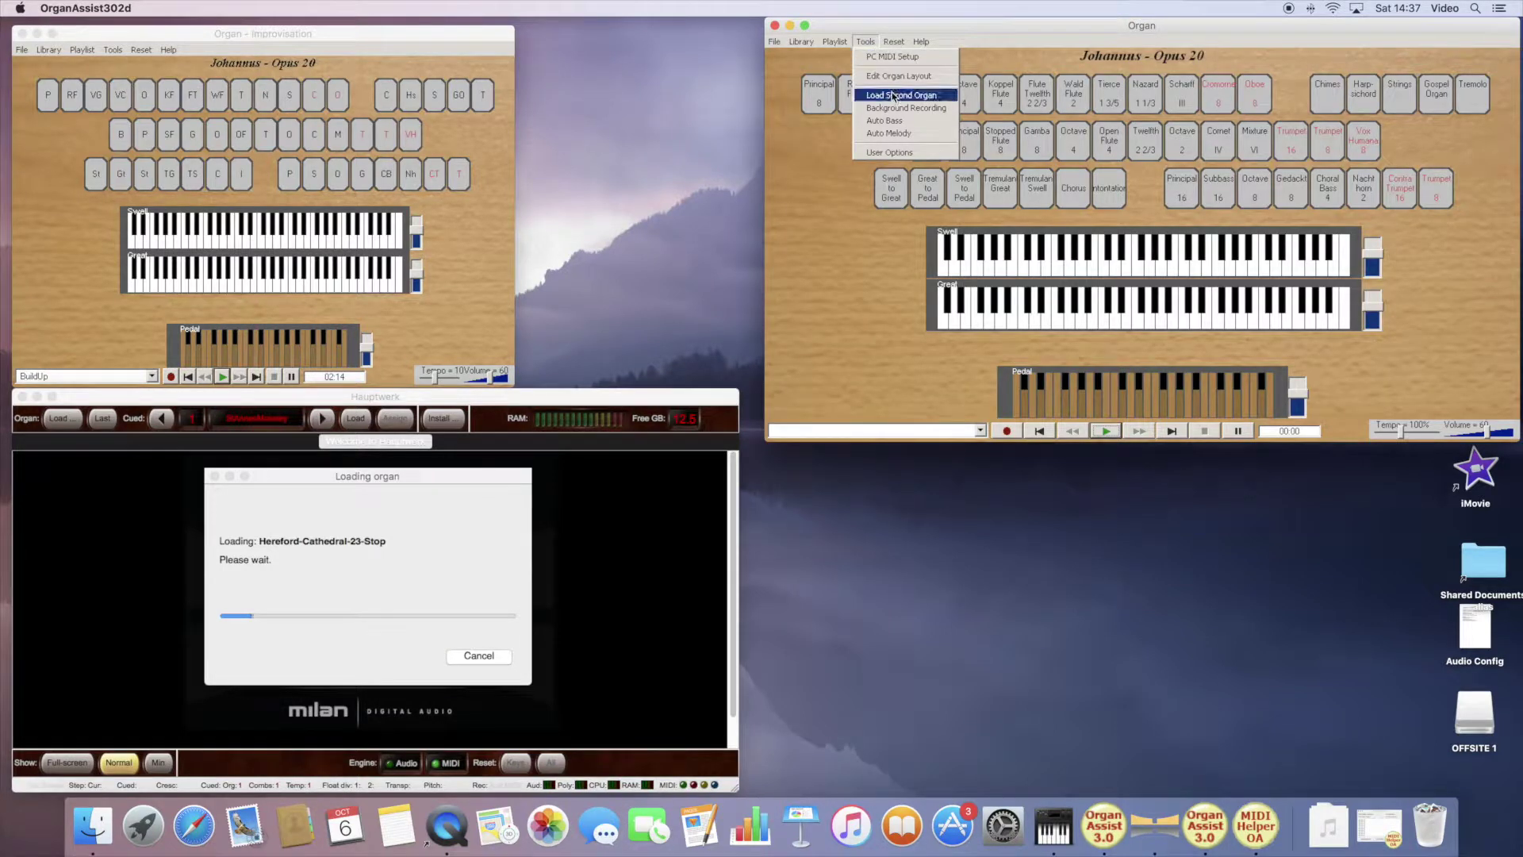
# Select HW4 - Hereford-Cathedral-23-Stop as OrganAssist's second organ layout.
pyautogui.click(893, 94)
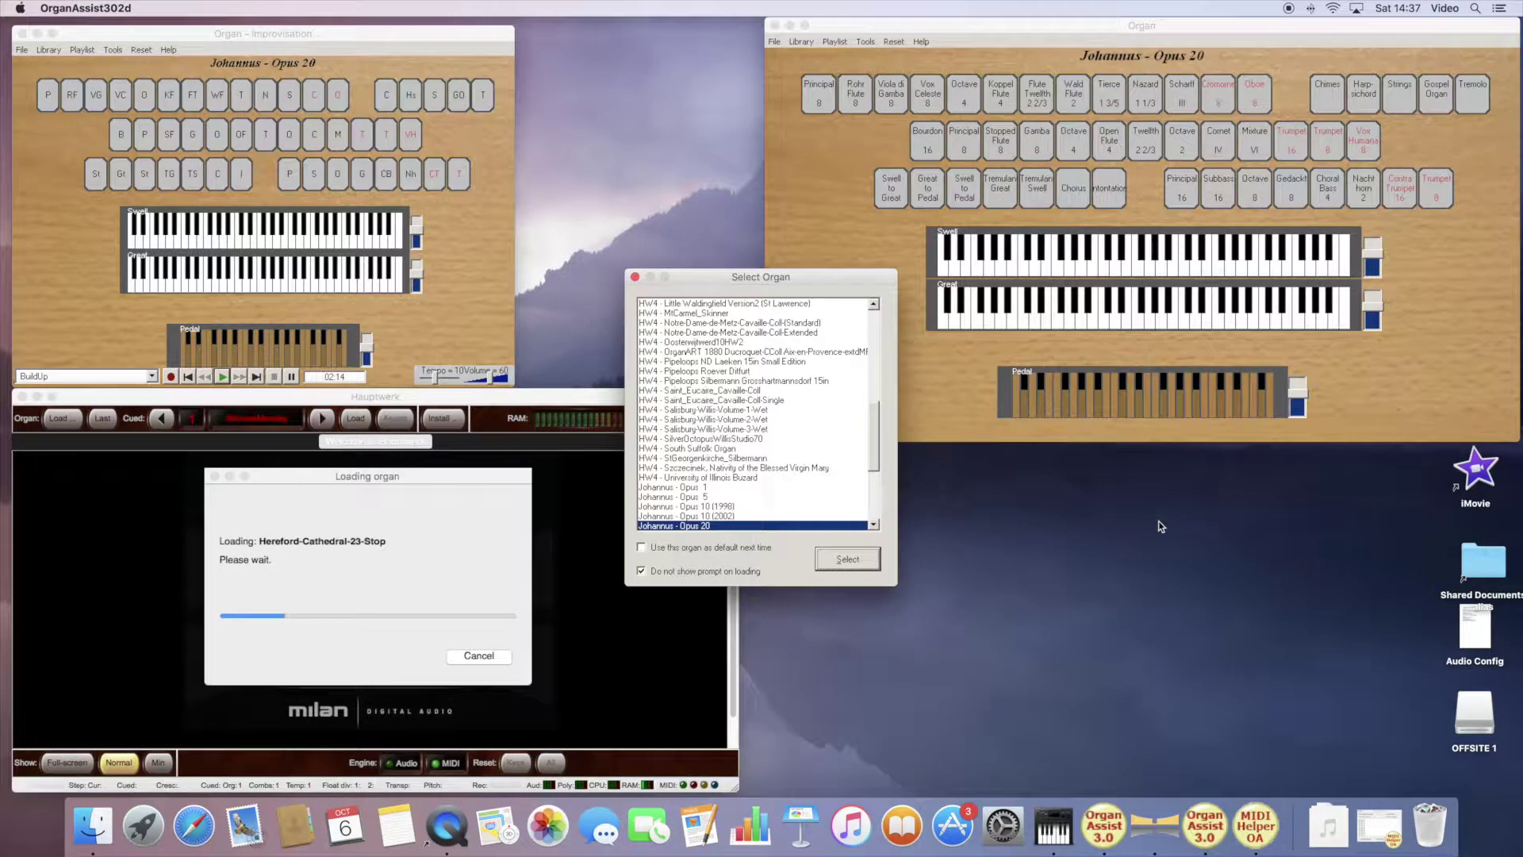
pyautogui.click(872, 383)
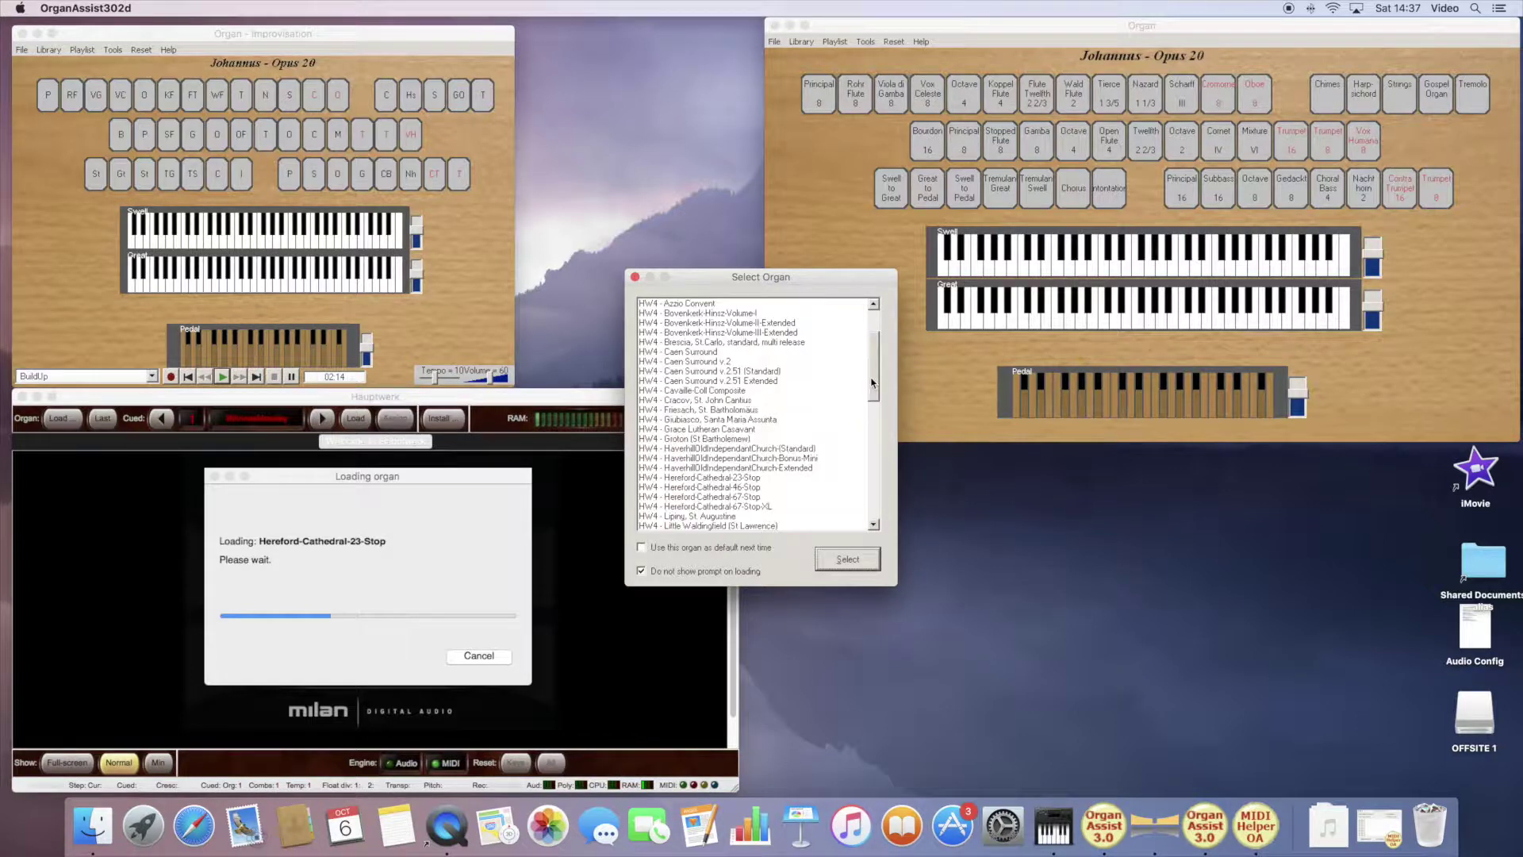
pyautogui.click(725, 478)
pyautogui.click(848, 559)
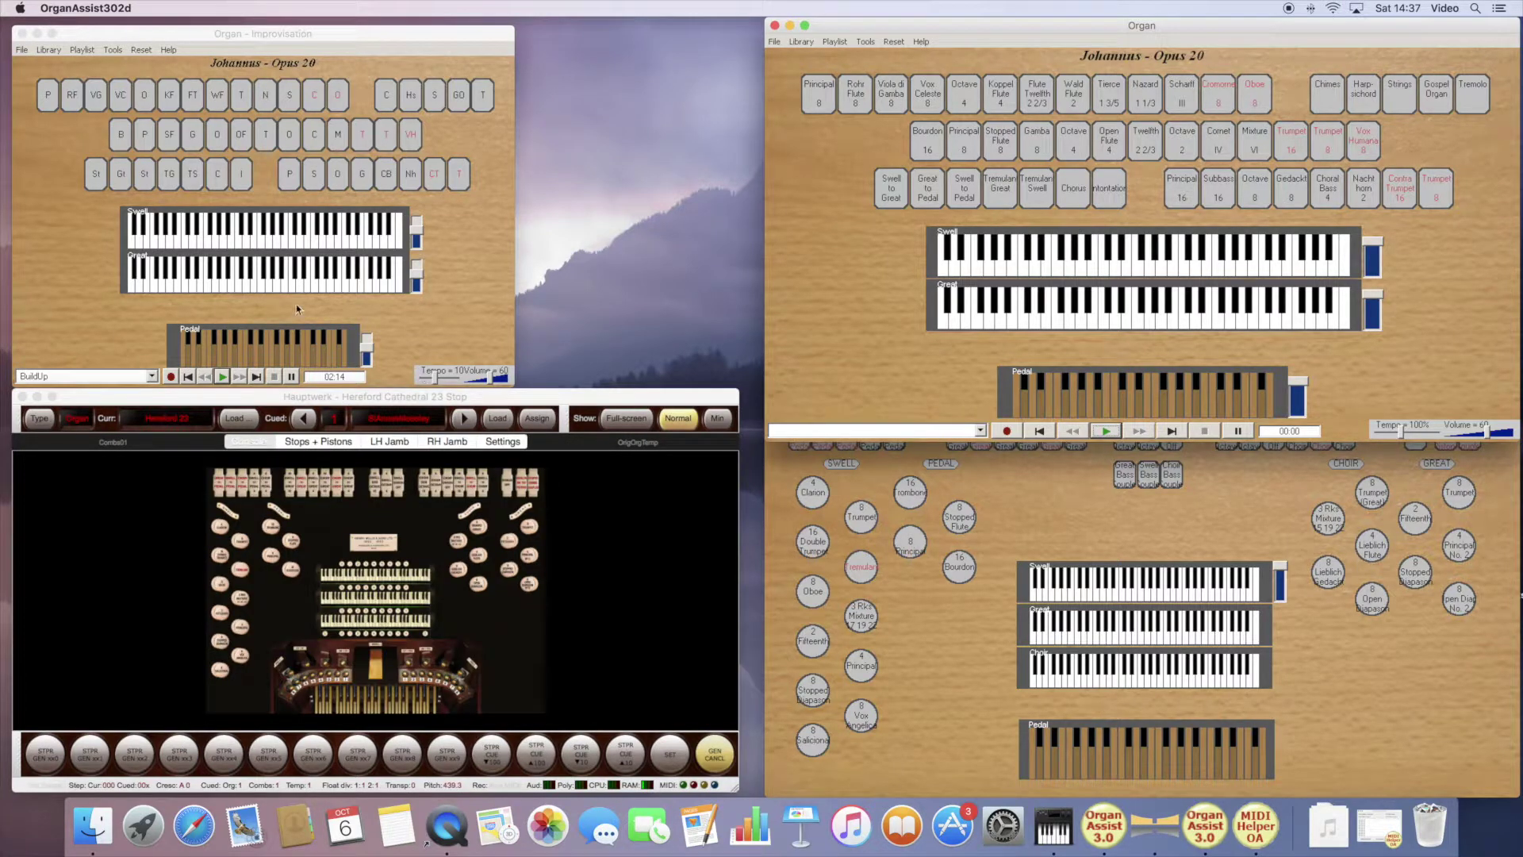
# Start the BuildUp piece playing on the Hereford Cathedral organ.
pyautogui.click(222, 376)
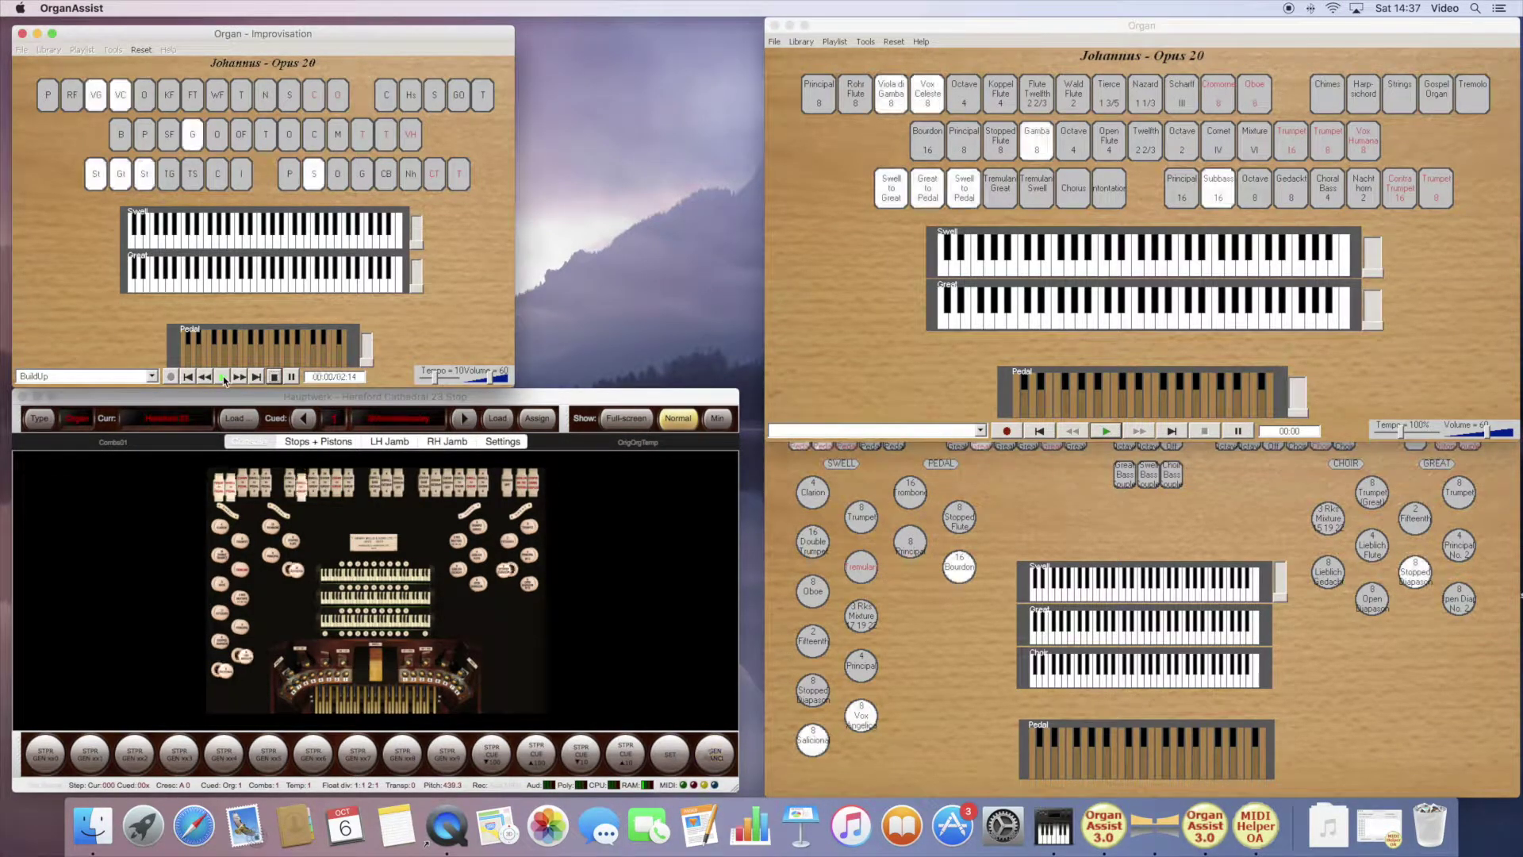